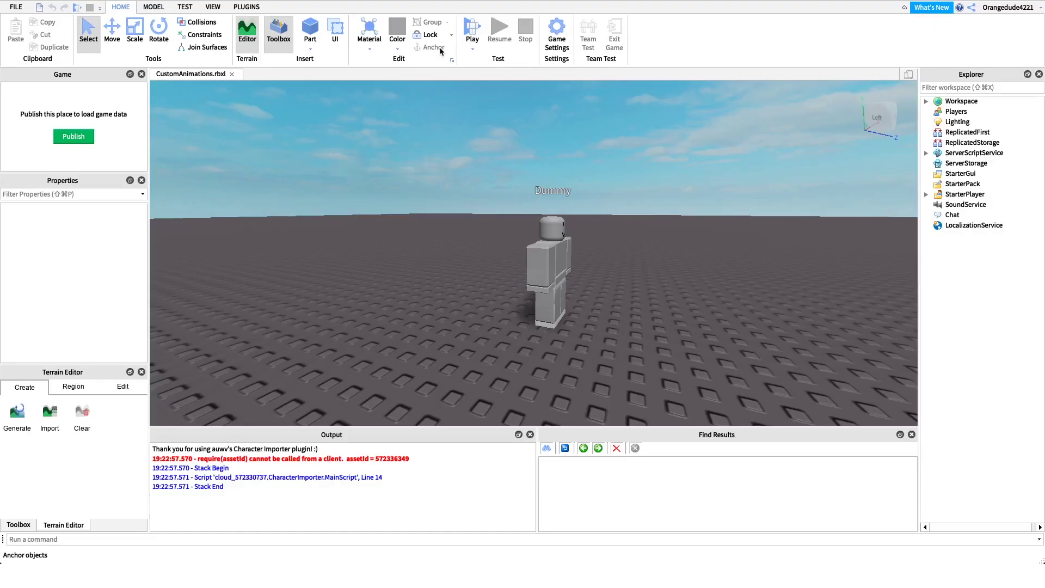
Play-test the Baseplate place, walk the character with the S key, then restart the play-test.
click(469, 30)
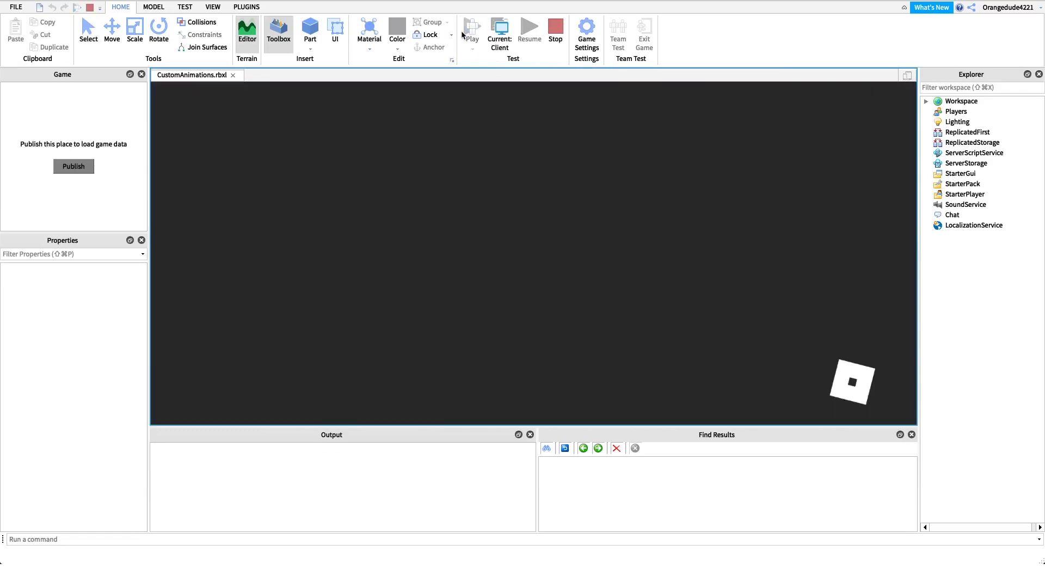
key(s)
key(s)
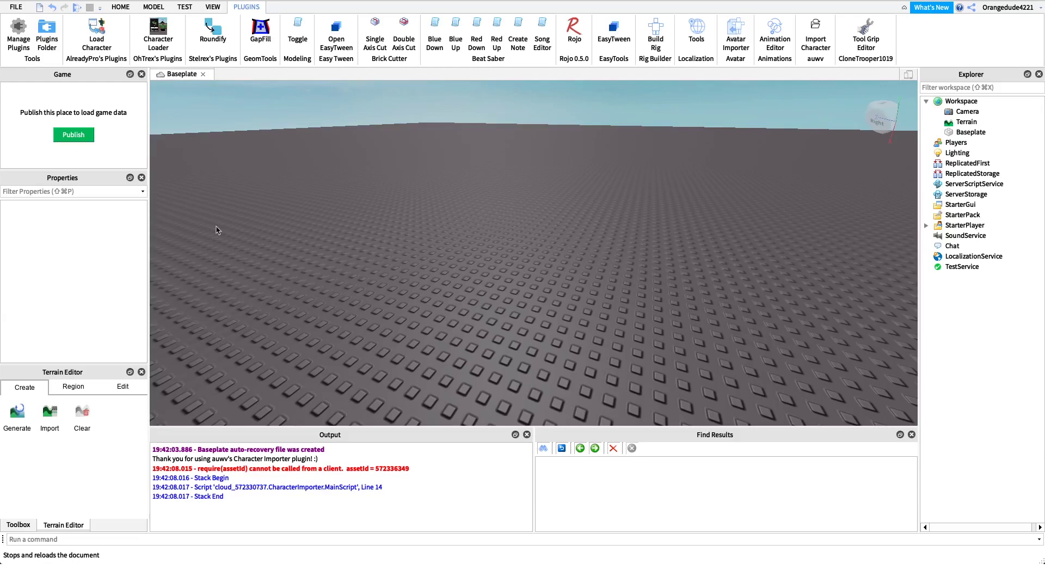
click(78, 7)
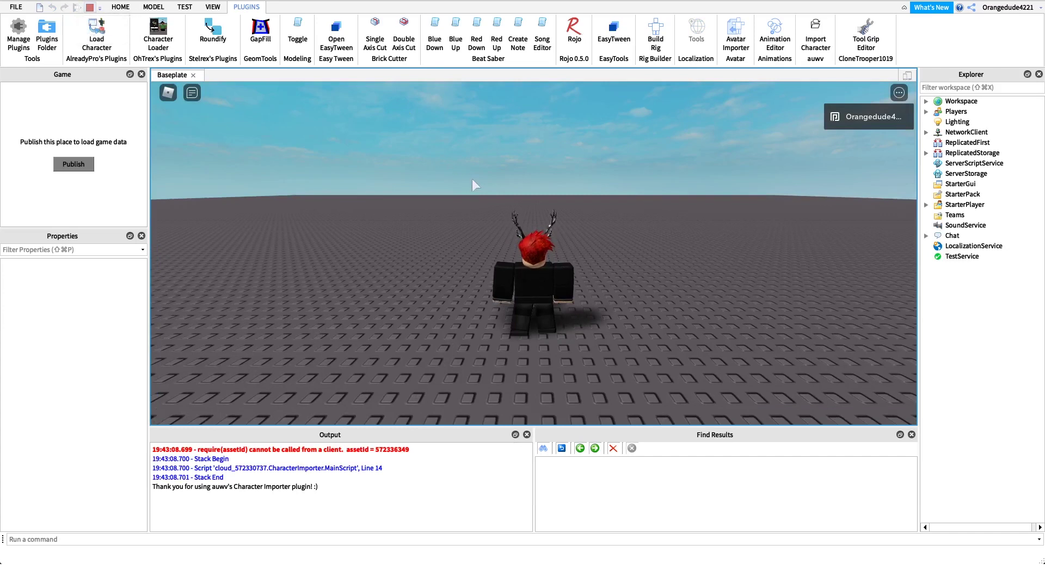
In Explorer, expand Workspace, the character, Animate and jump to reveal JumpAnim.
click(926, 101)
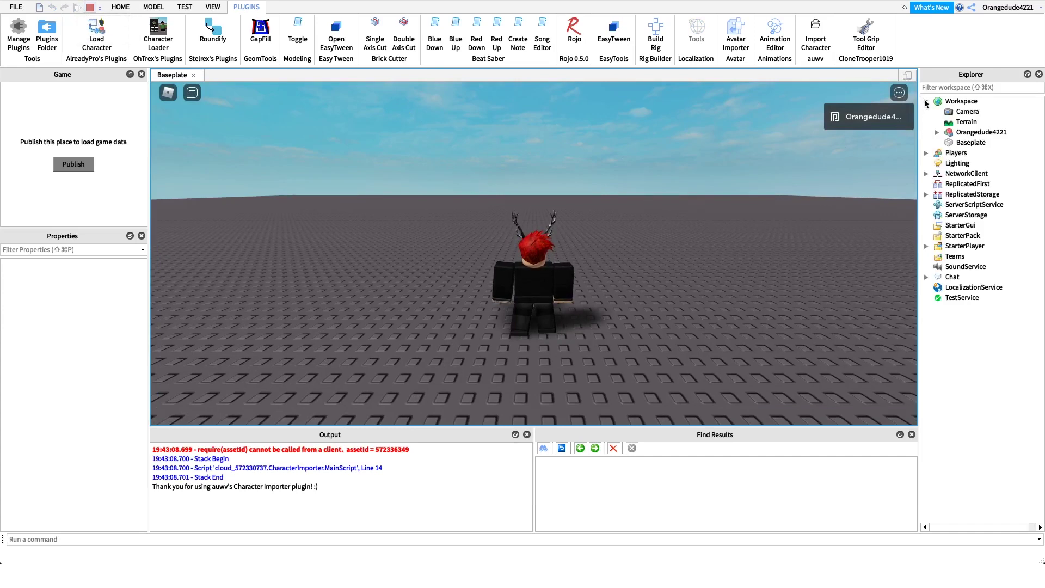
click(937, 132)
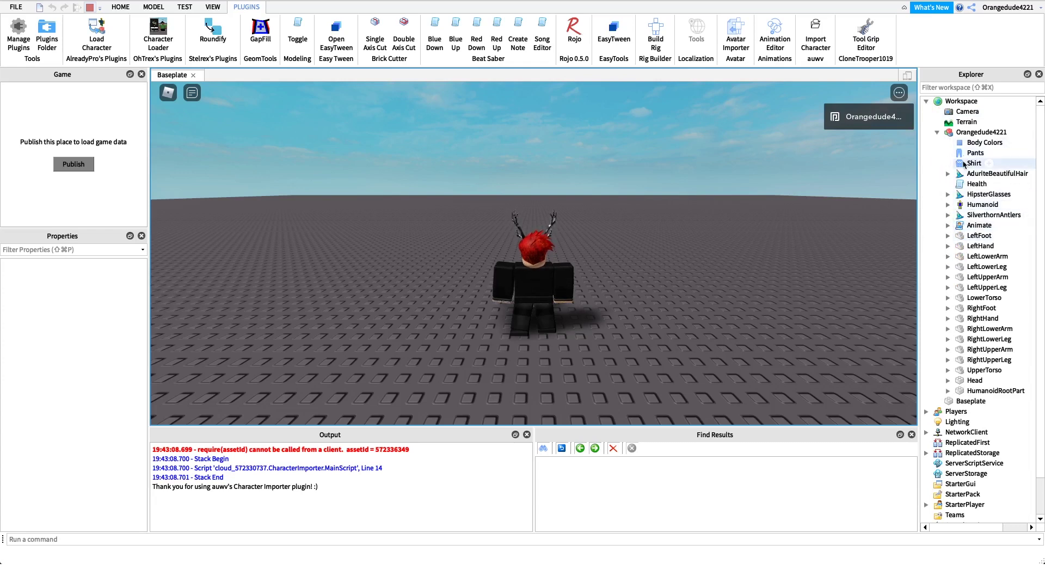
click(948, 225)
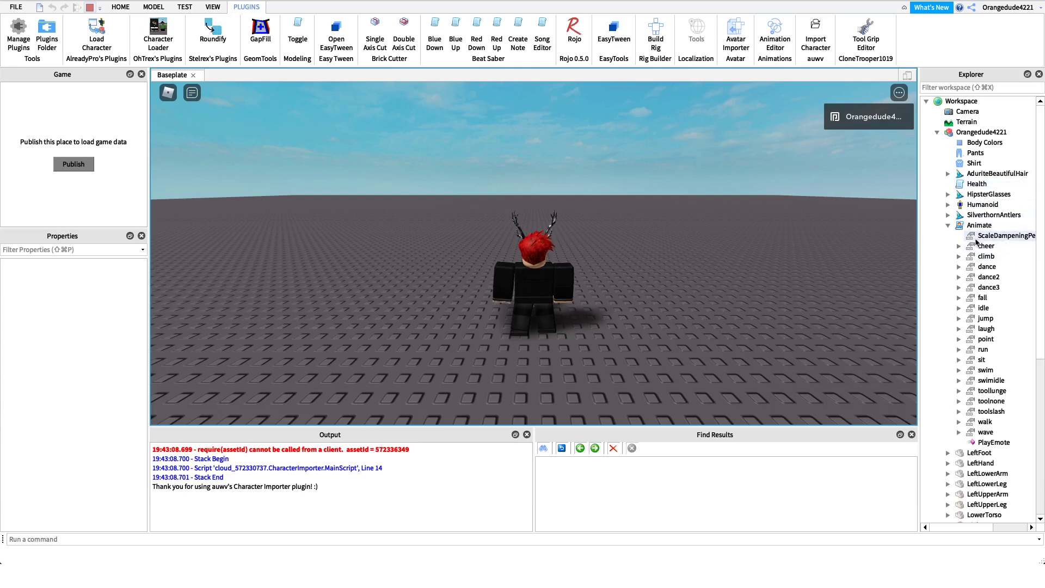
click(983, 360)
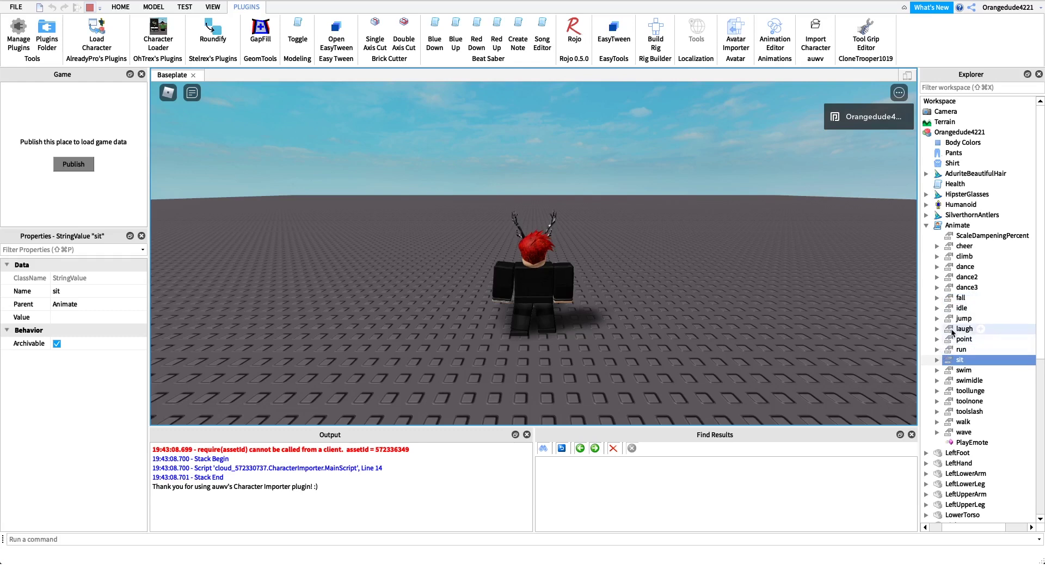
click(937, 318)
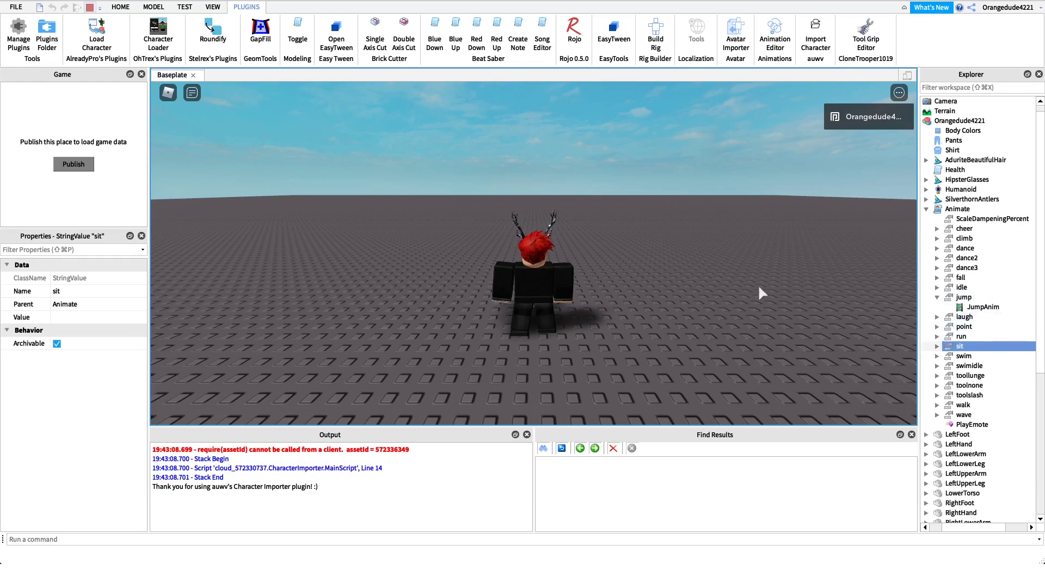
Select JumpAnim, highlight its AnimationId value in Properties, then stop the play-test.
right_drag(810, 301, 728, 294)
key(space)
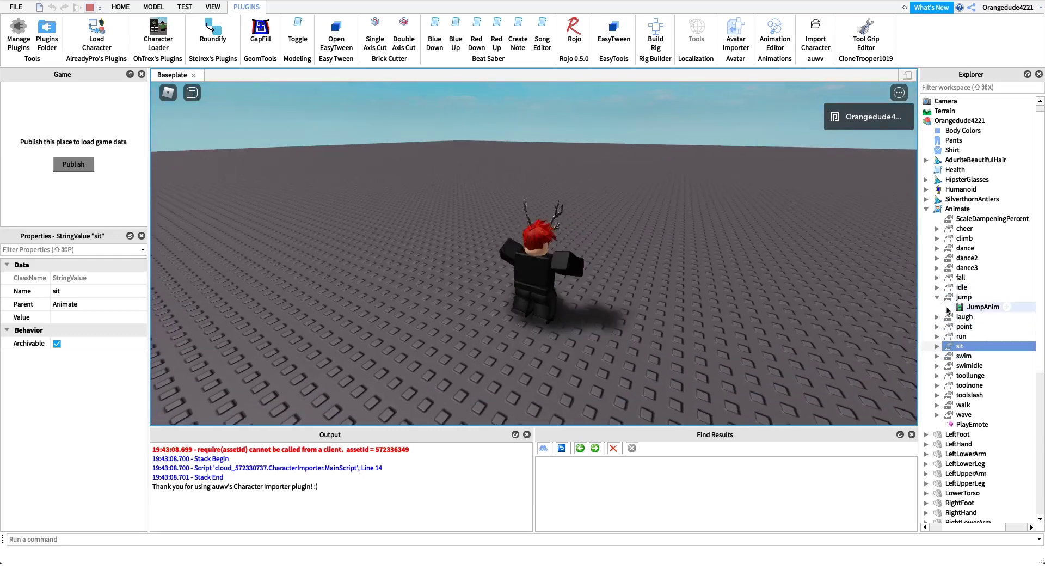
click(964, 309)
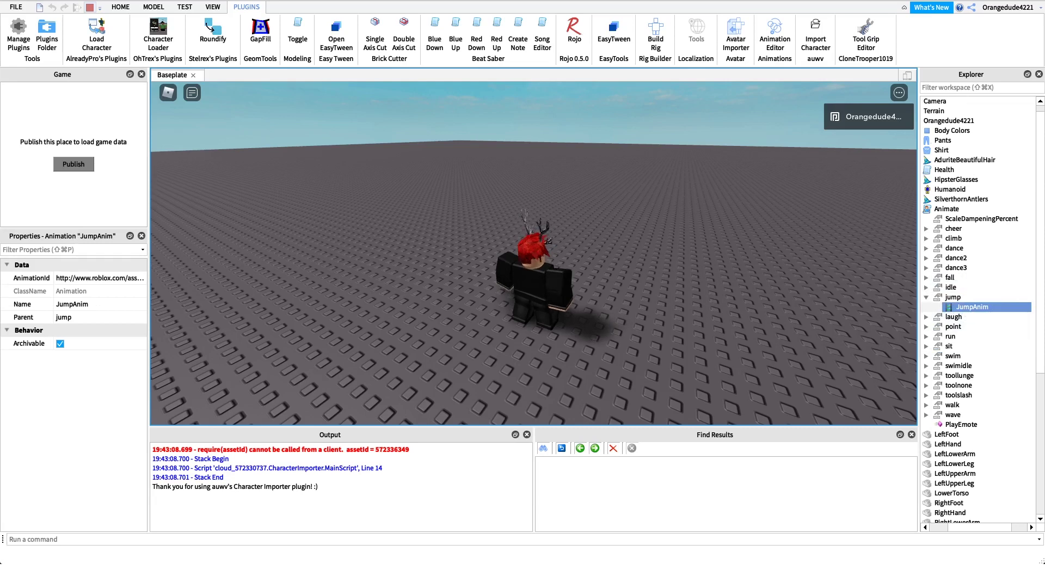
click(72, 279)
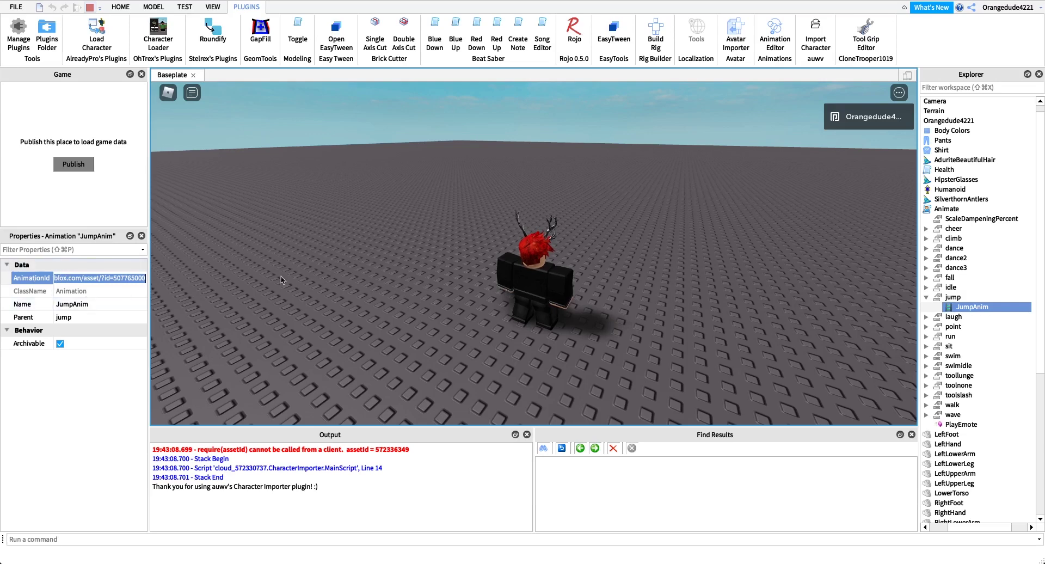
click(90, 7)
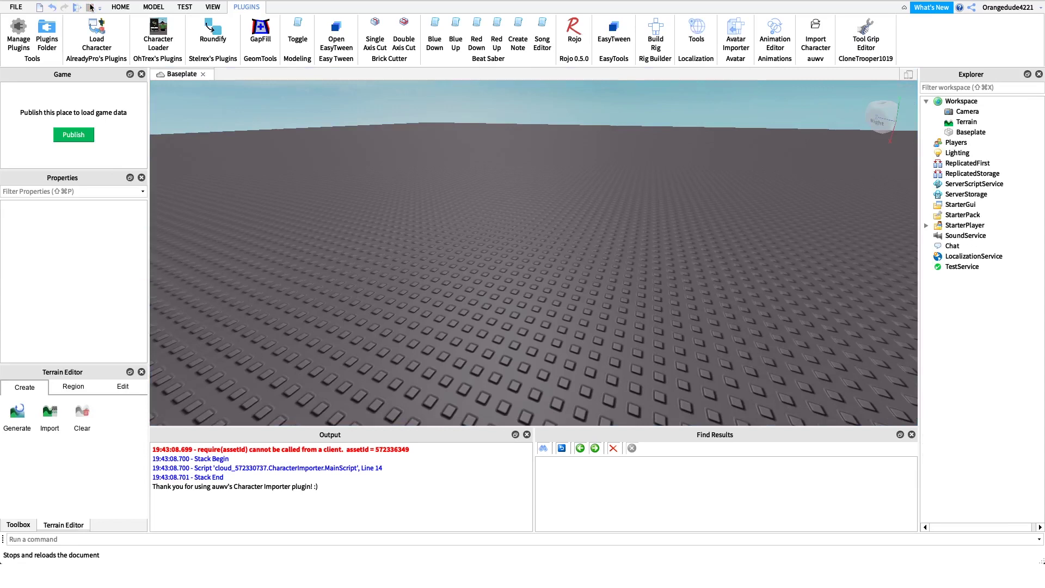
Insert an R15 block Dummy rig with Build Rig, select it, and launch the Animation Editor.
click(651, 30)
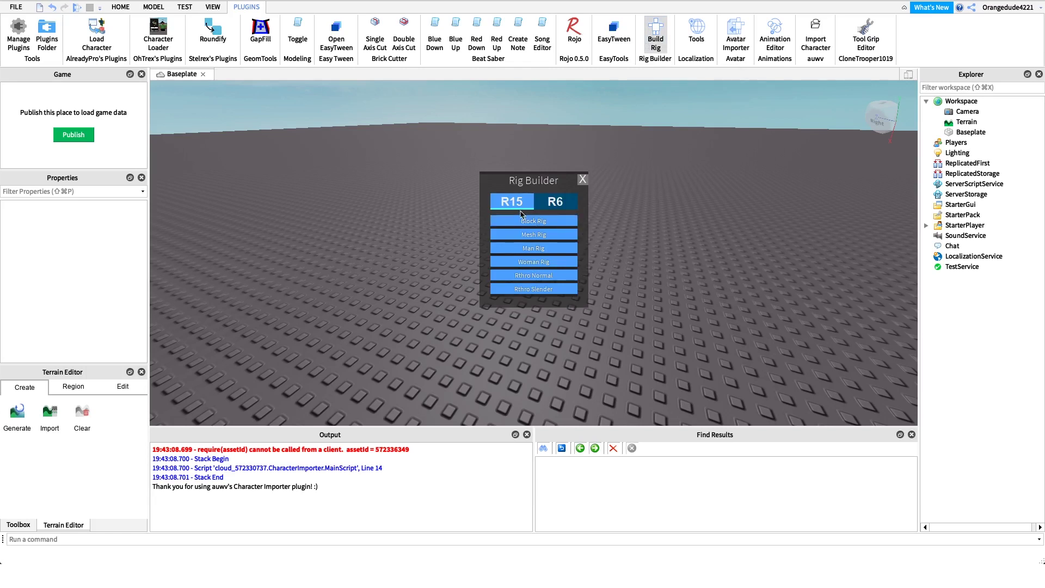
click(656, 30)
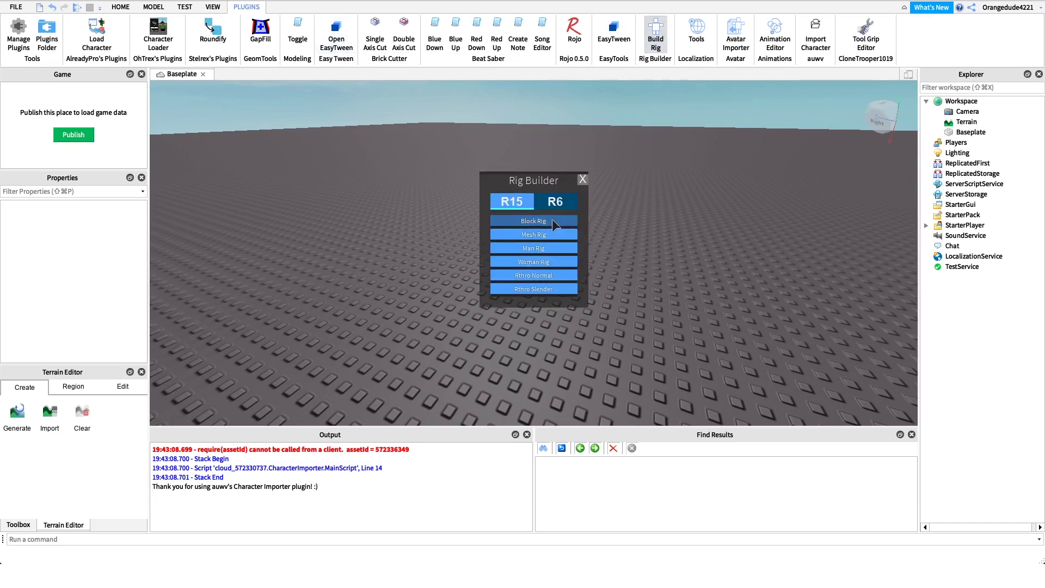
click(572, 221)
drag(487, 277, 478, 382)
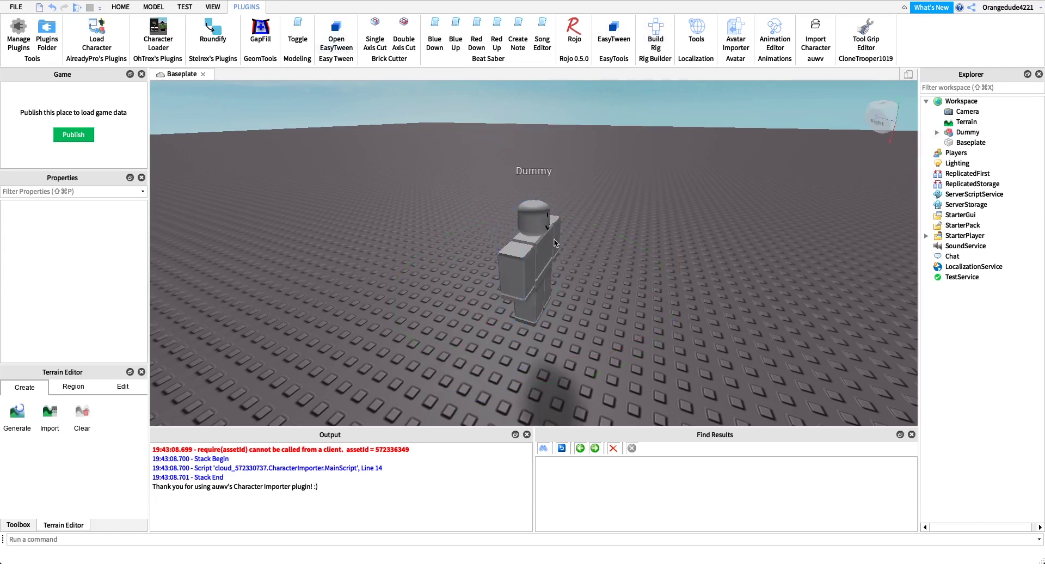
drag(526, 261, 503, 293)
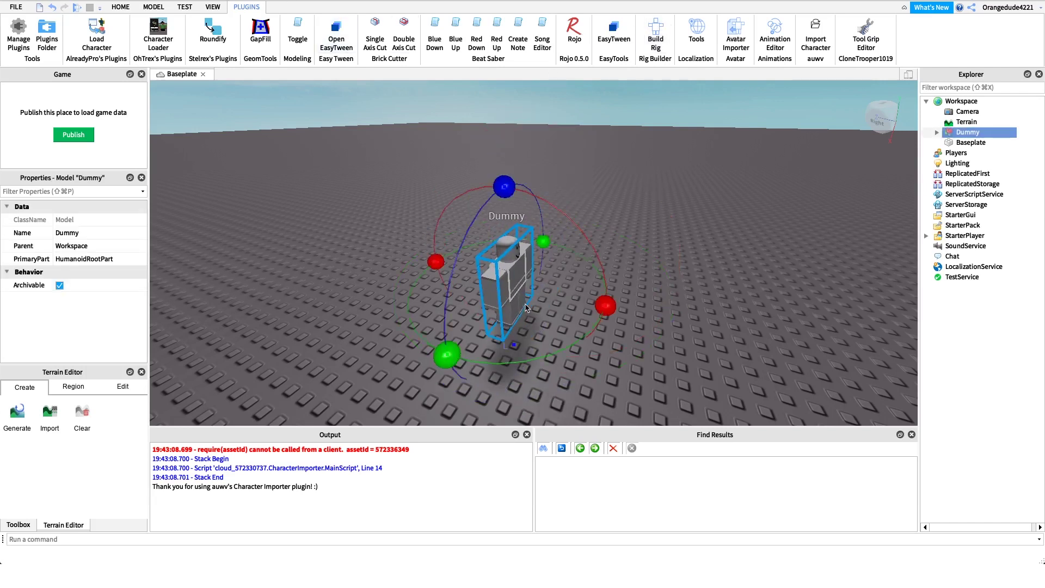
click(777, 48)
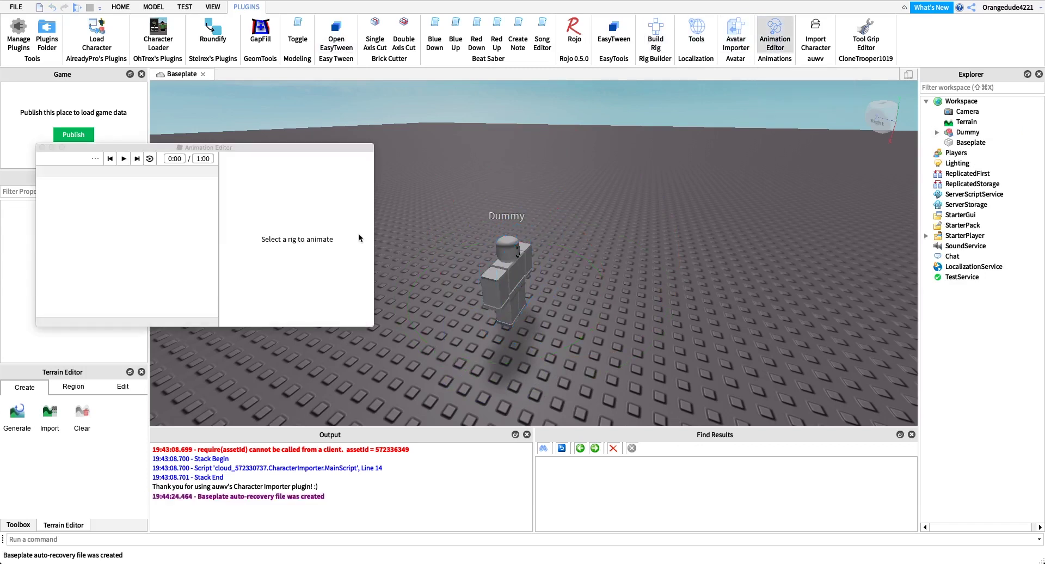
Choose the Dummy as the rig and create a new clip named 'Jump Animation'.
click(511, 278)
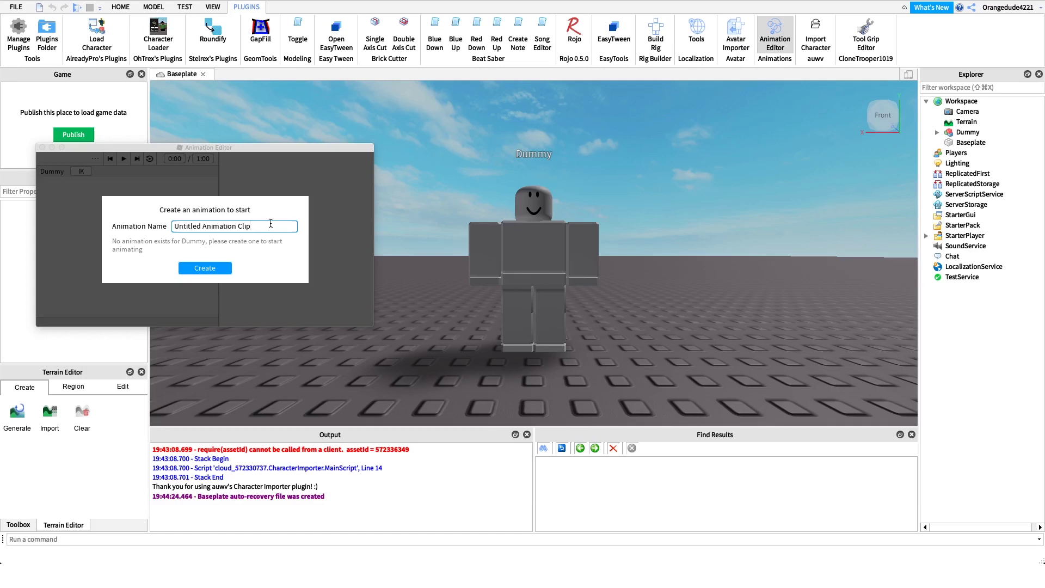
triple_click(280, 224)
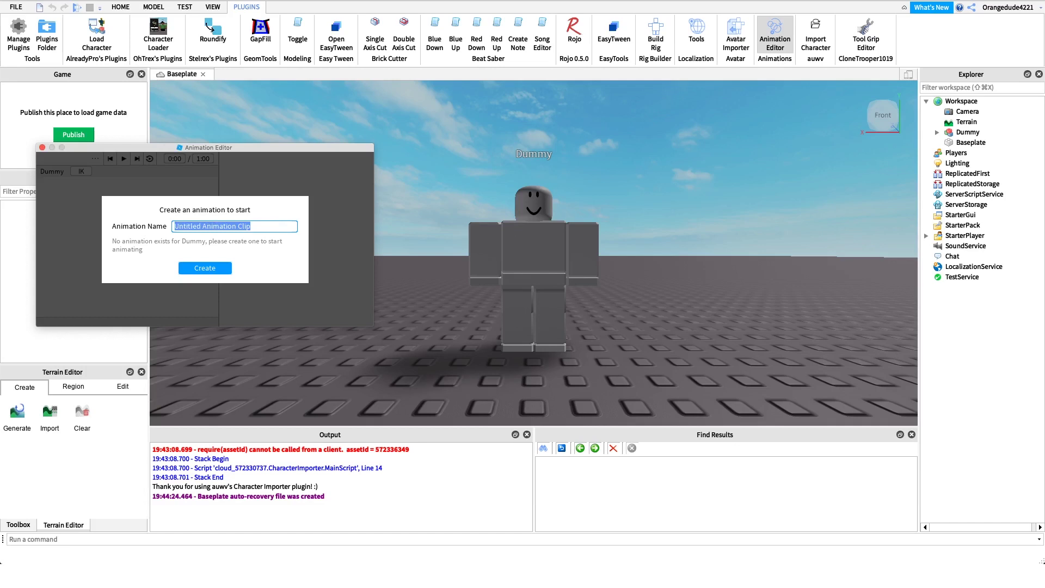
key(BackSpace)
text(Jump Animation)
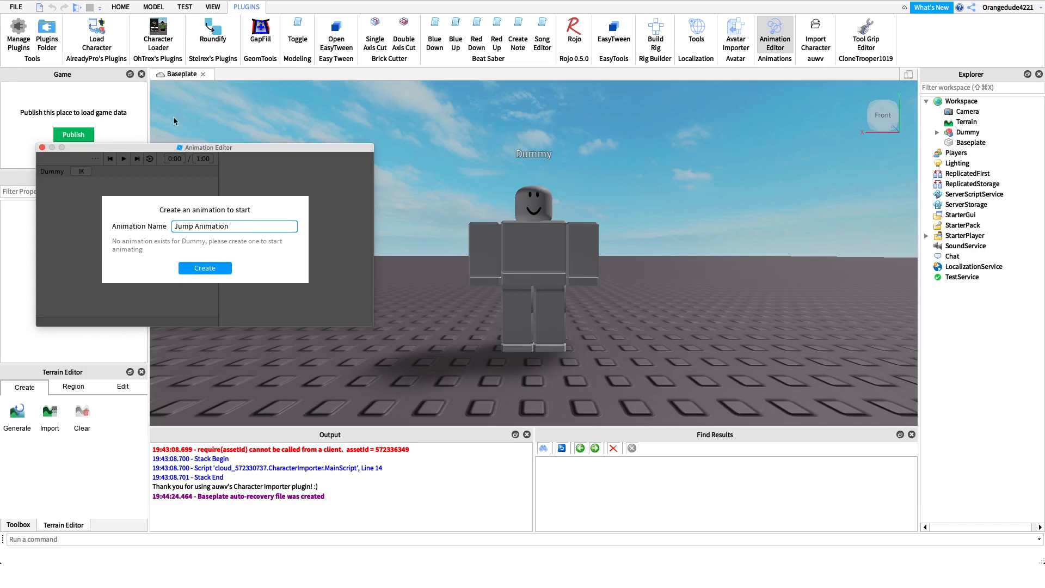
click(205, 268)
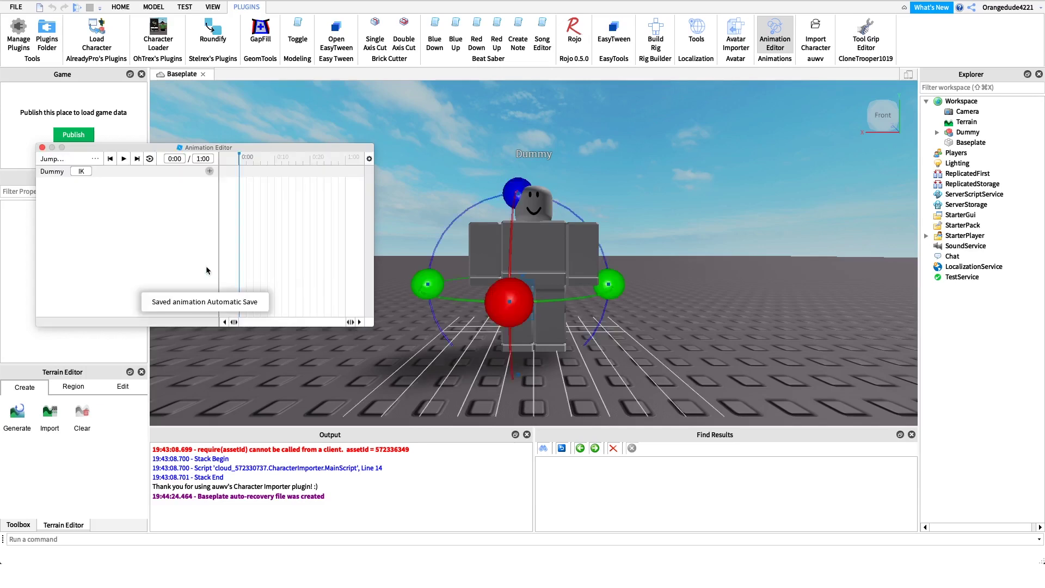
Rotate the RightUpperArm and LeftUpperArm to add their first keyframes at 0:00.
right_drag(540, 243, 484, 244)
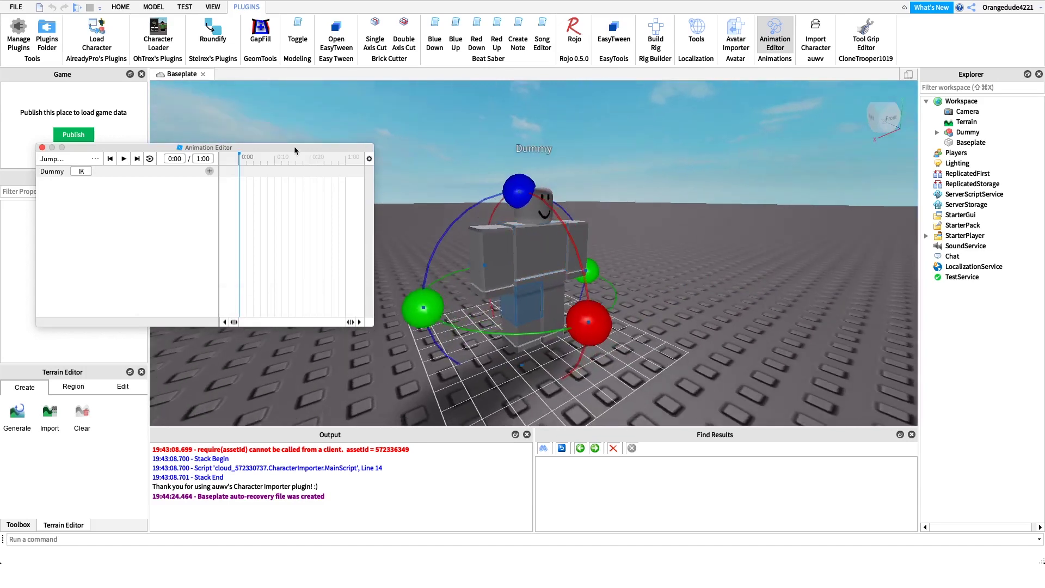
drag(253, 154, 277, 160)
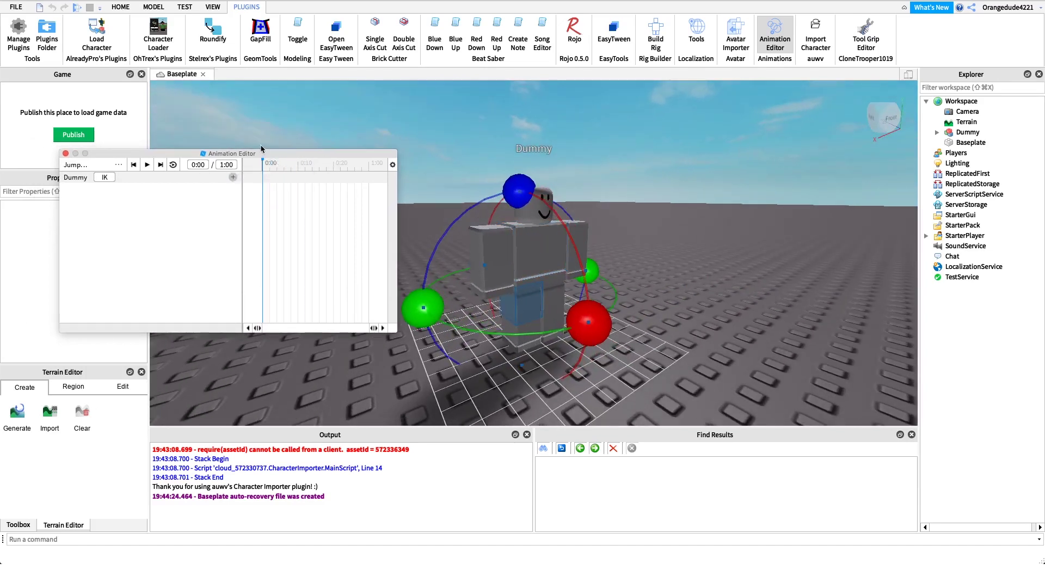
drag(279, 153, 263, 145)
click(487, 240)
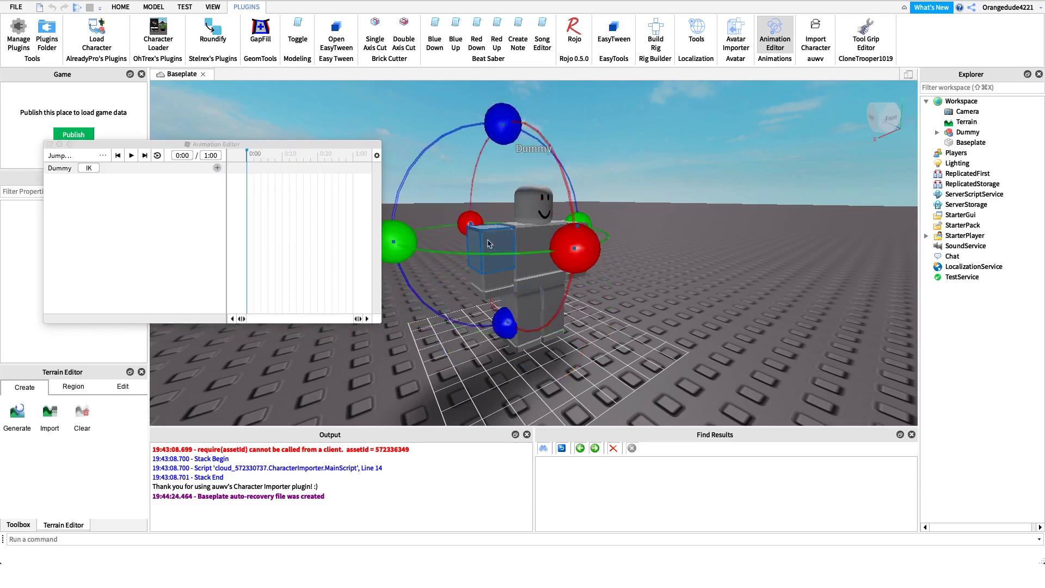
drag(554, 277, 520, 231)
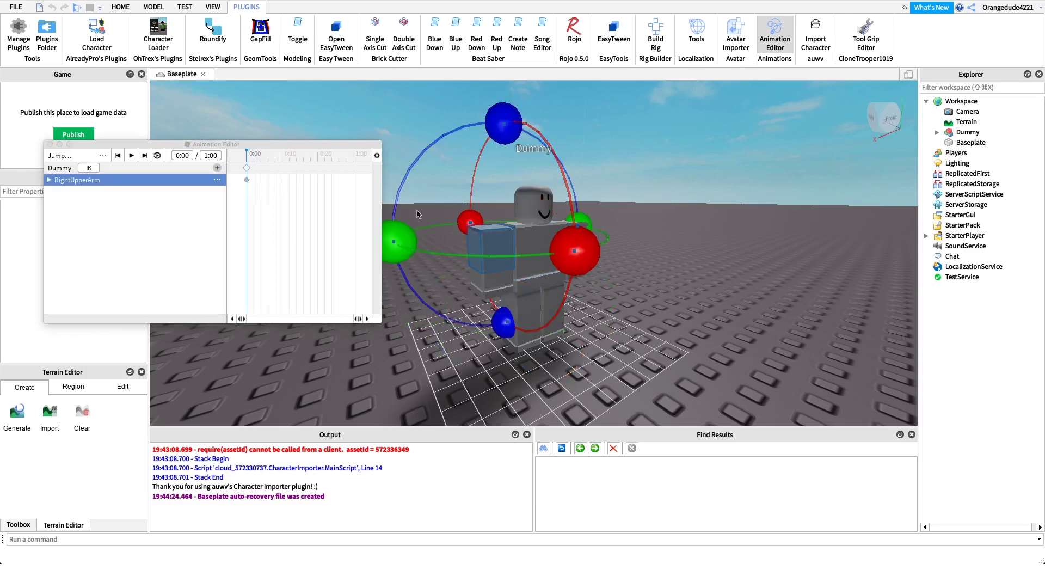
right_drag(517, 228, 598, 253)
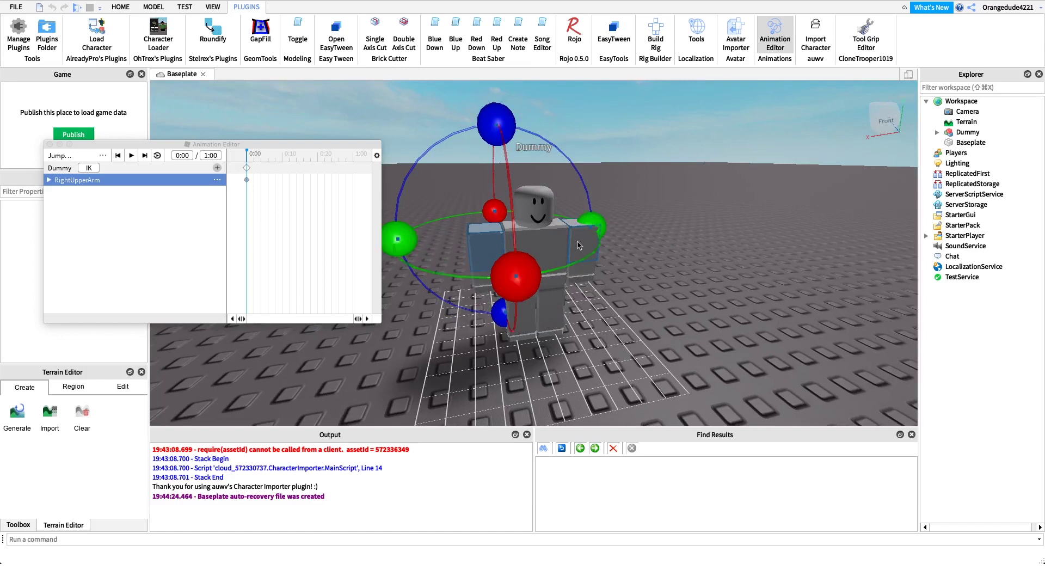
click(596, 256)
drag(621, 261, 609, 259)
At 0:10, raise both the right and left upper arms to keyframe the jump pose.
drag(246, 152, 283, 157)
click(485, 253)
click(522, 299)
click(485, 253)
drag(509, 327, 578, 378)
click(587, 258)
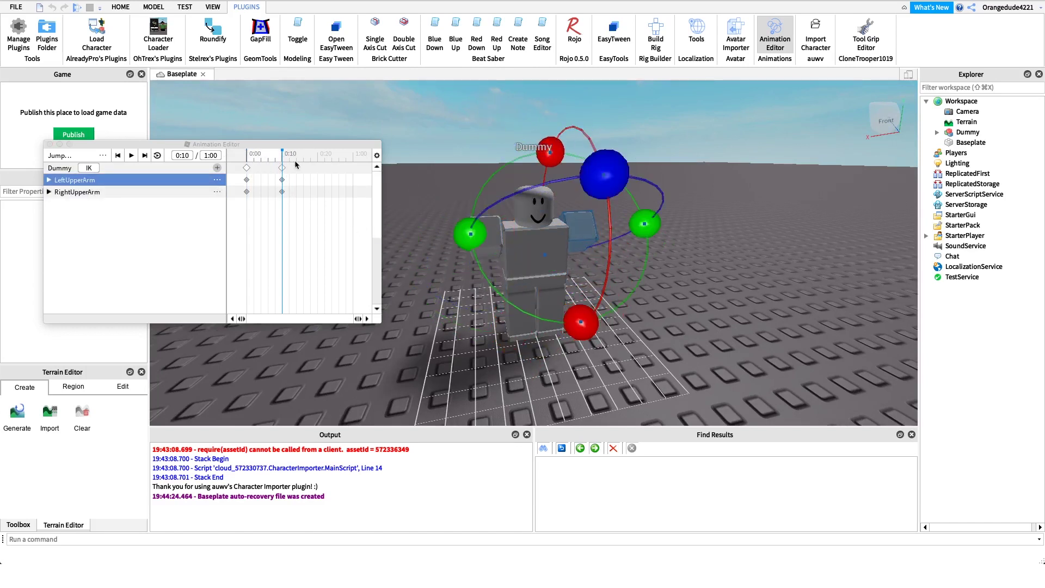
Copy the 0:00 starting keyframes to 0:20 and play the animation to preview it.
drag(266, 242, 318, 159)
key(super+c)
key(super+v)
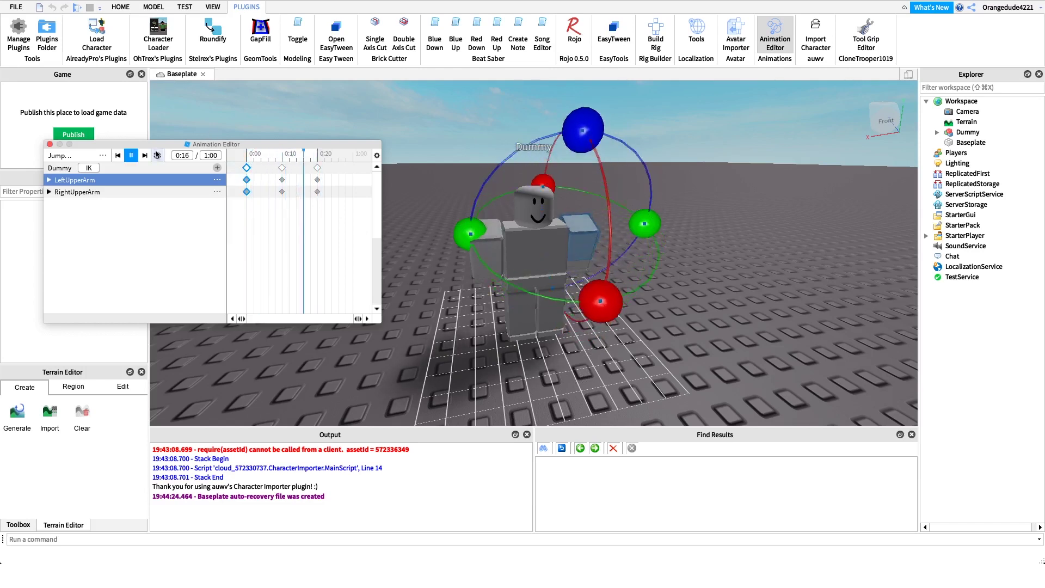
key(space)
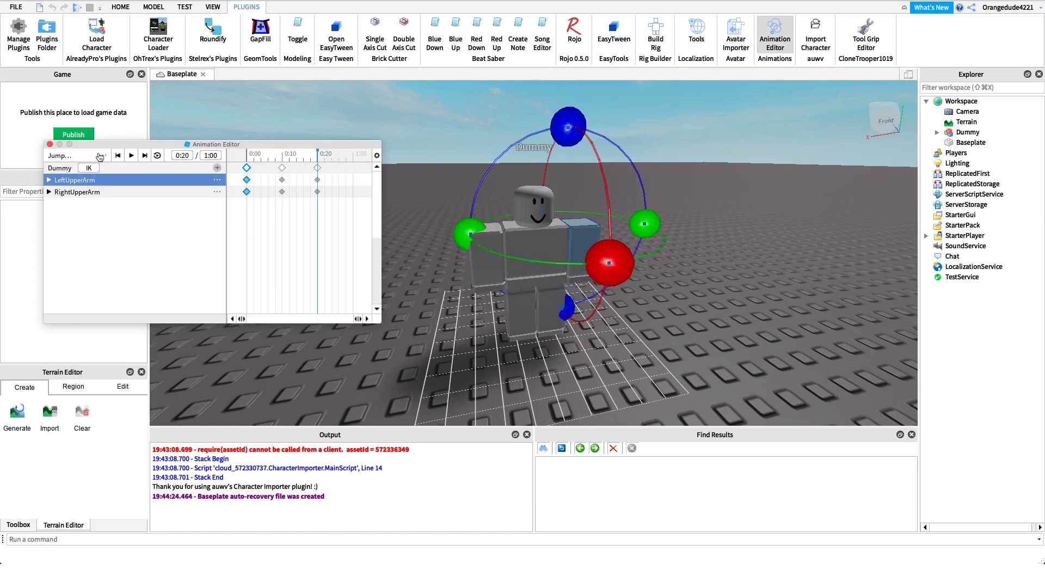
Give the Jump Animation clip Action priority through the animation options menu.
click(61, 156)
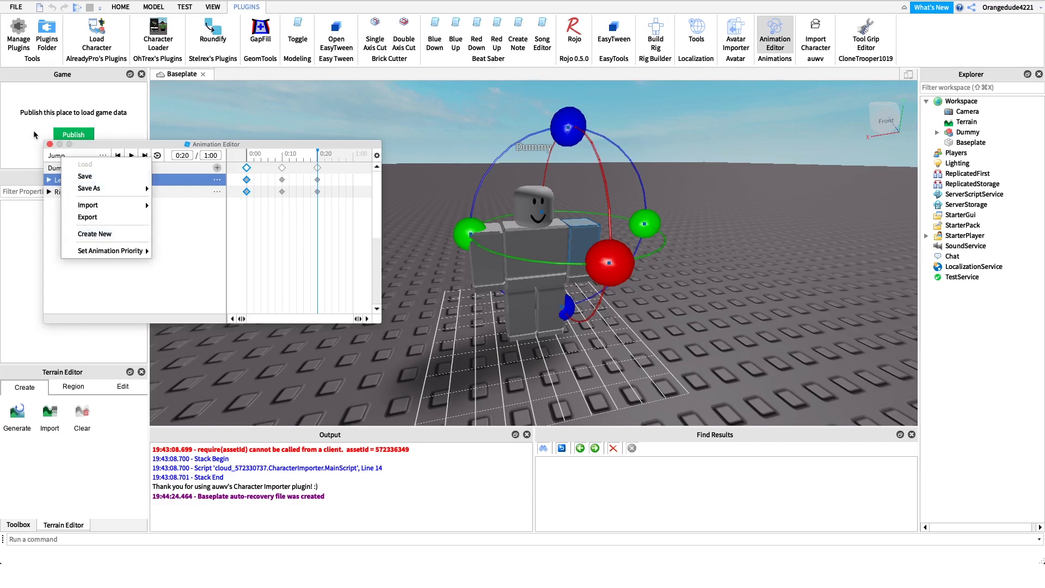
click(56, 158)
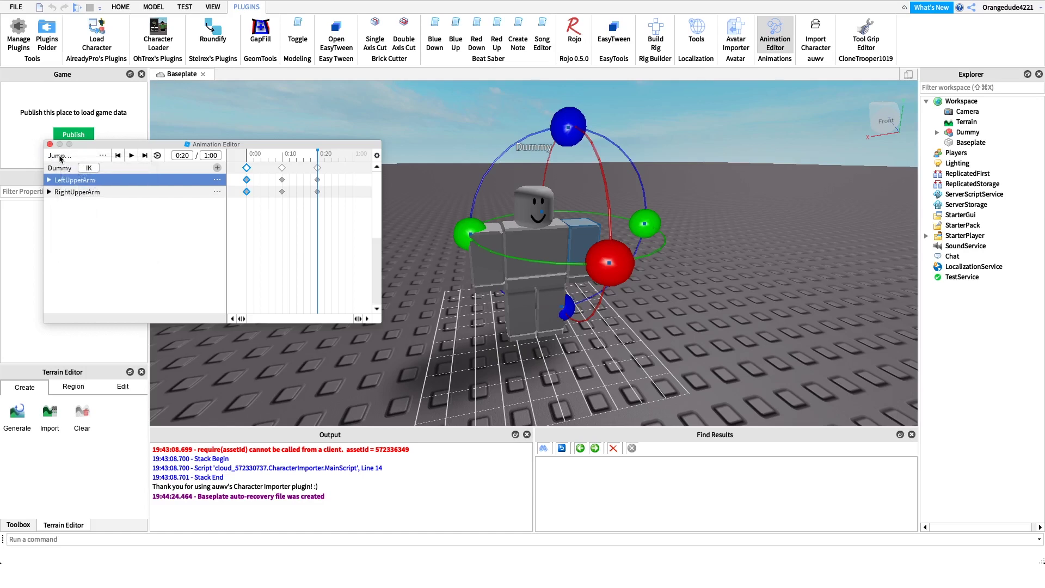
click(61, 158)
mouse_move(122, 257)
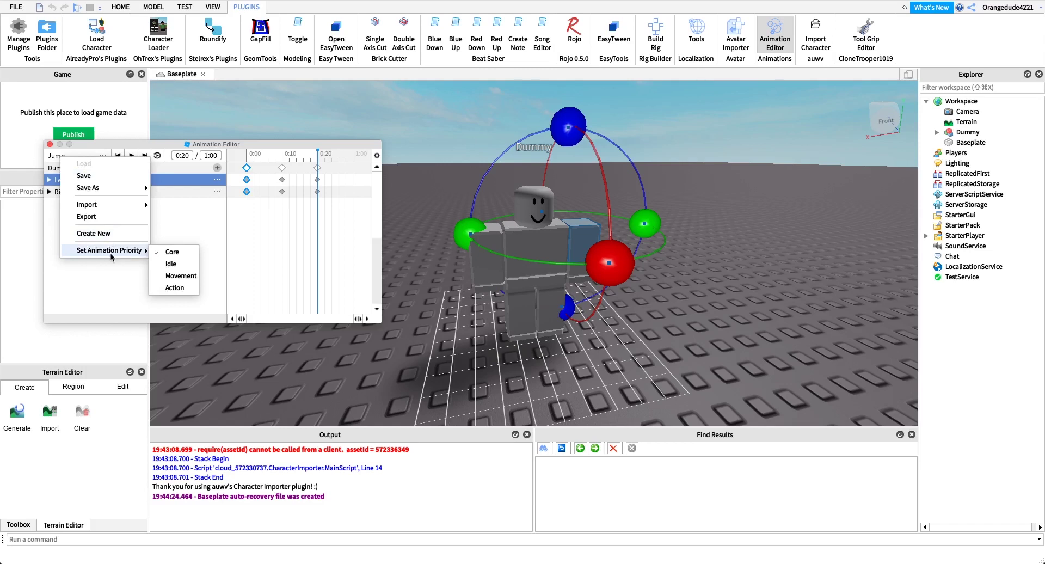
click(177, 287)
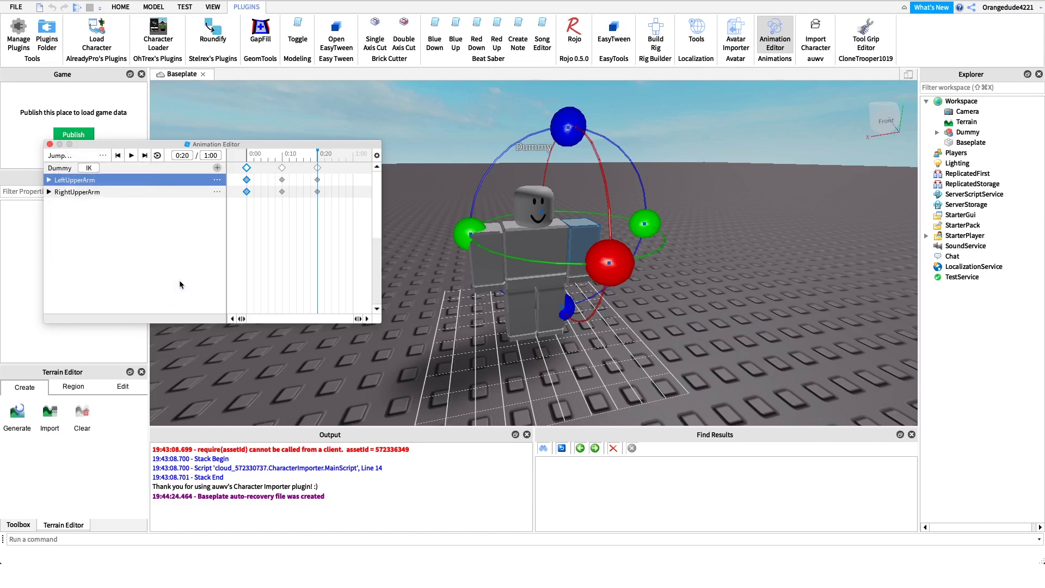
click(60, 156)
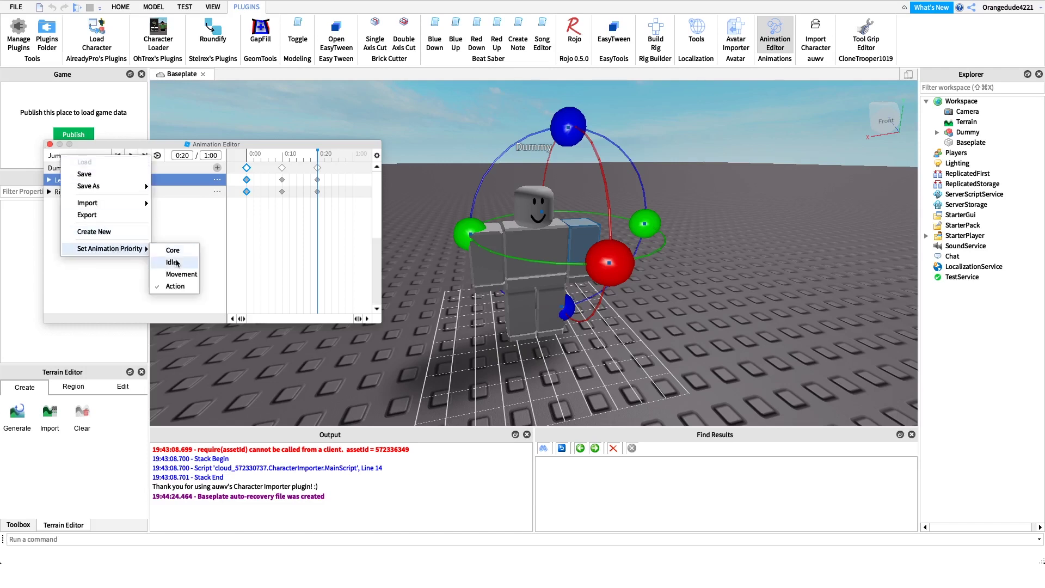
click(120, 289)
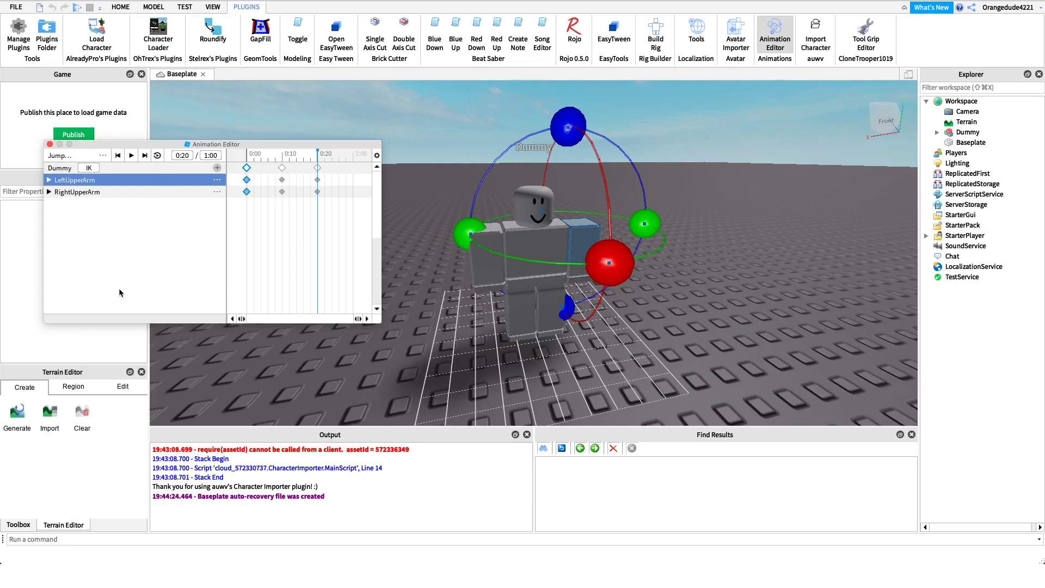
Export Jump Animation as a new asset and submit the upload in Asset Configuration.
click(79, 155)
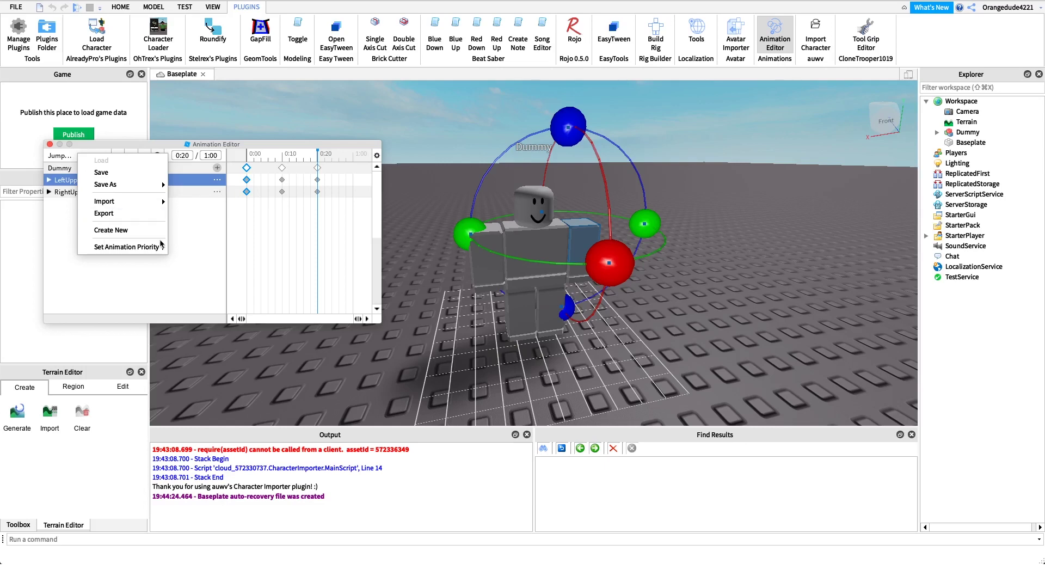
click(140, 218)
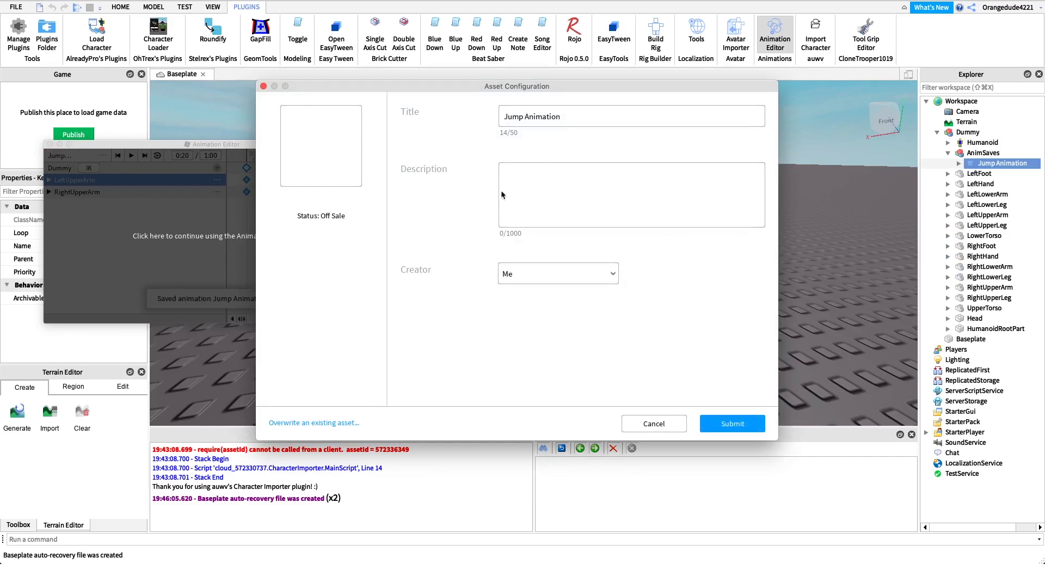
click(731, 423)
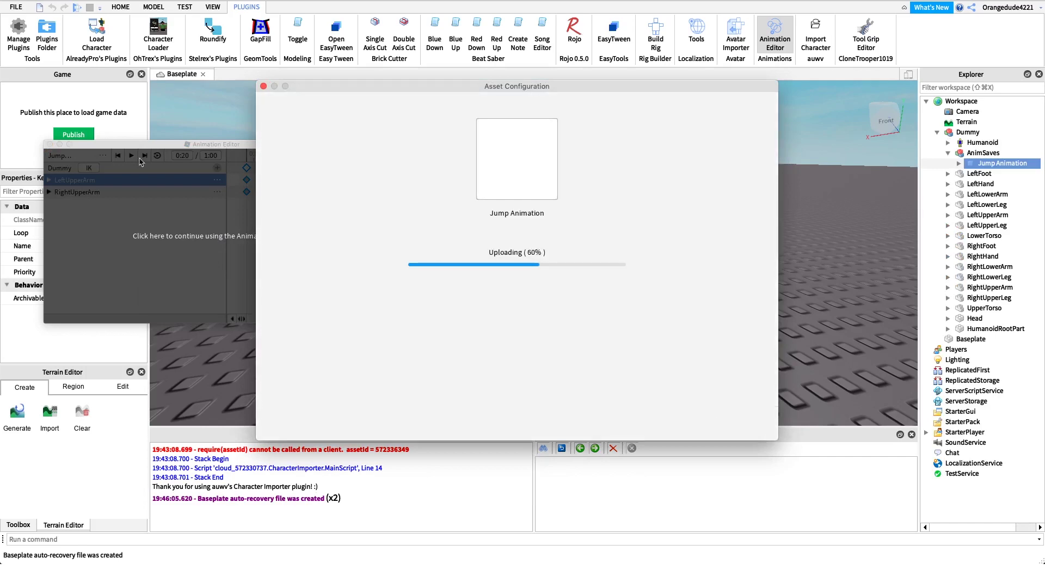
Copy the Jump Animation's numeric ID from its library page, then close the upload dialog.
click(552, 292)
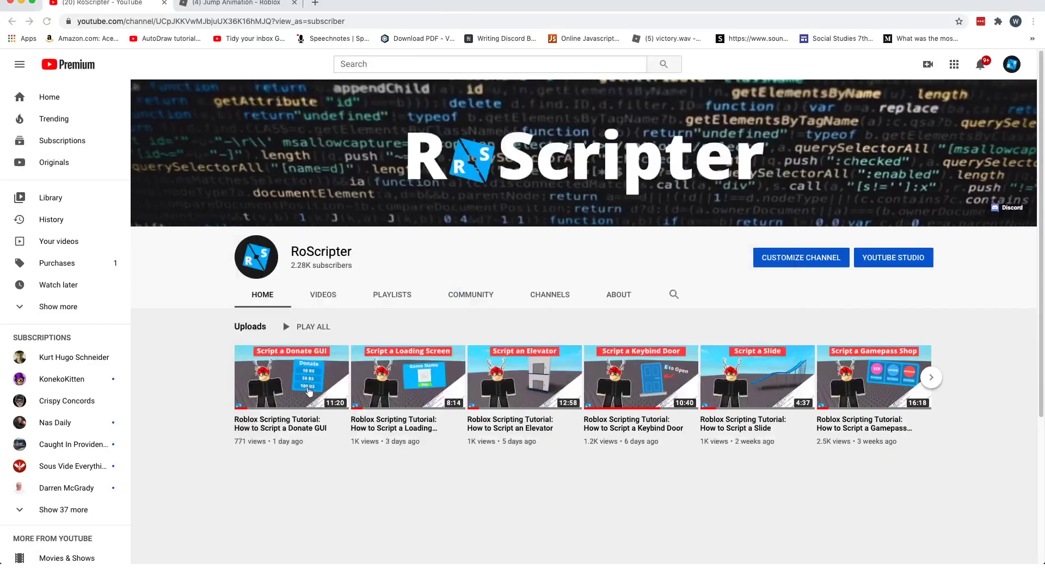
click(176, 22)
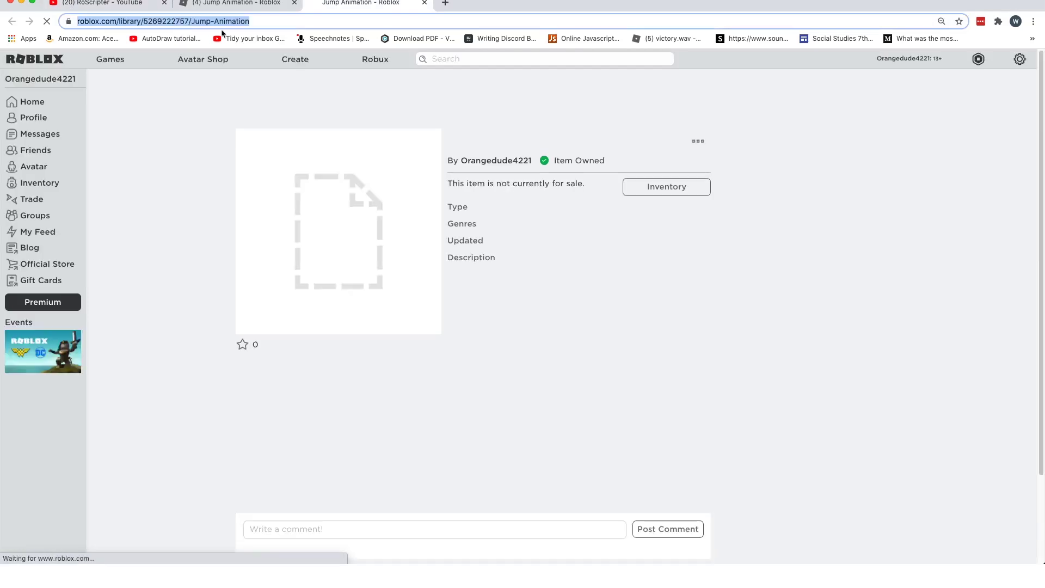
drag(188, 21, 235, 21)
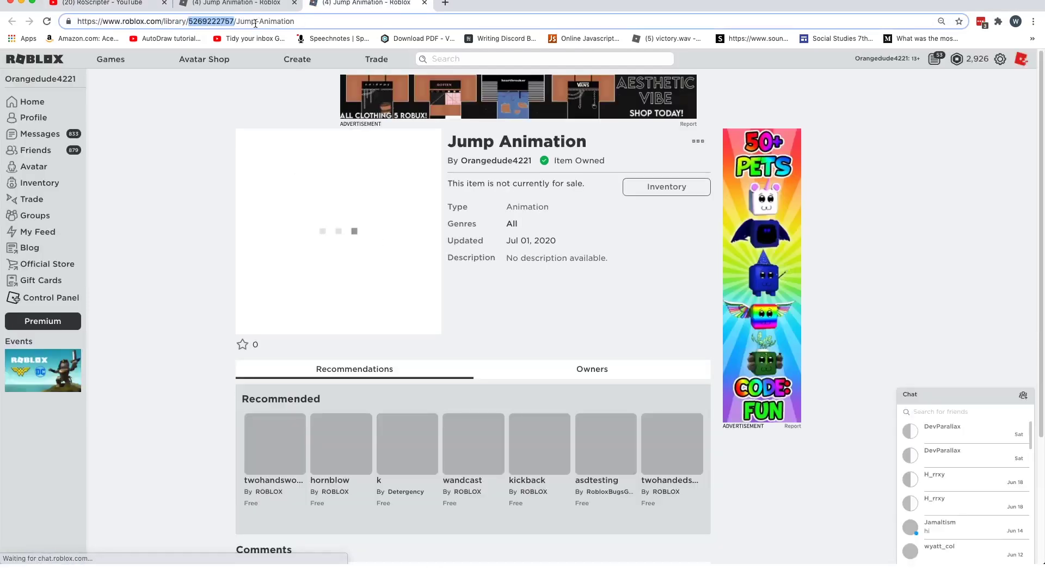
key(super+Tab)
click(517, 424)
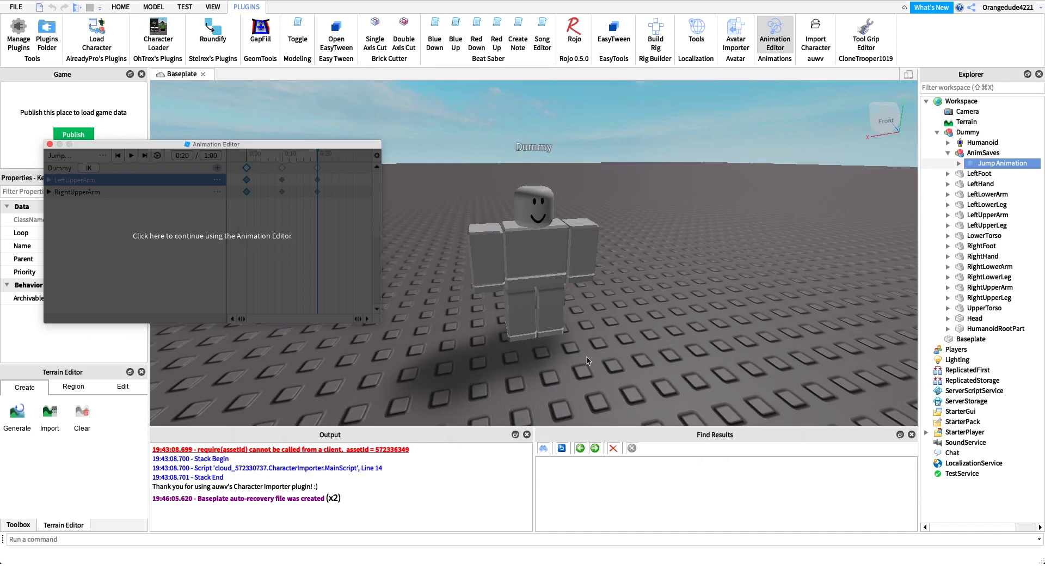
Close the Animation Editor and add a Script named CustomJumpAnimation to ServerScriptService.
click(50, 144)
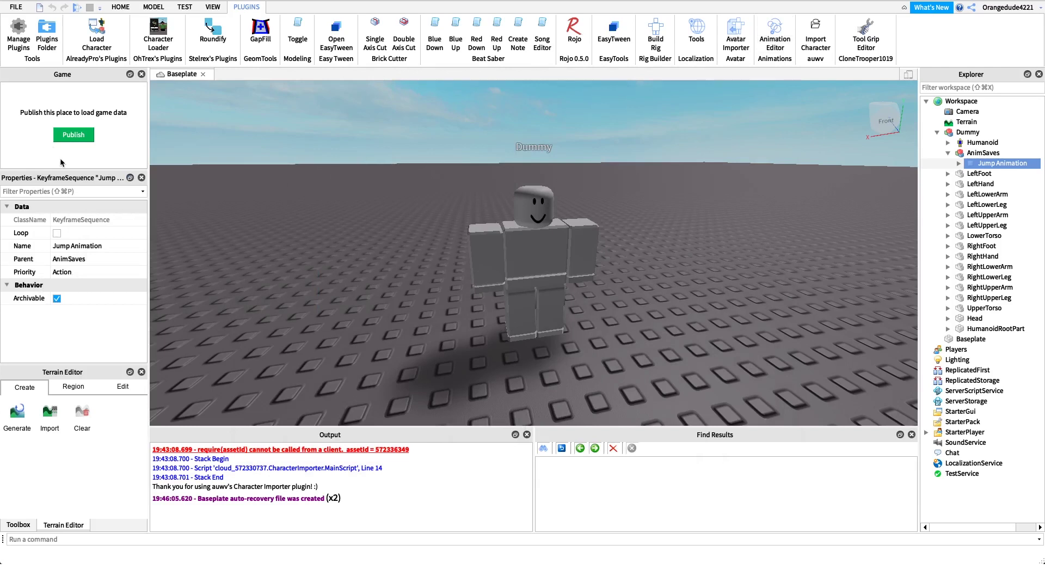
click(938, 132)
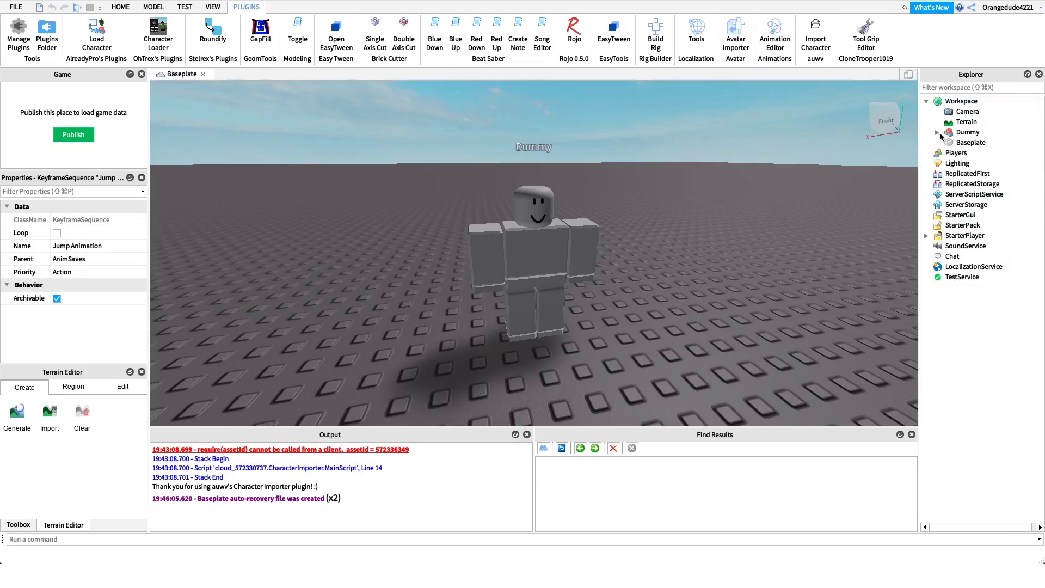
click(1010, 195)
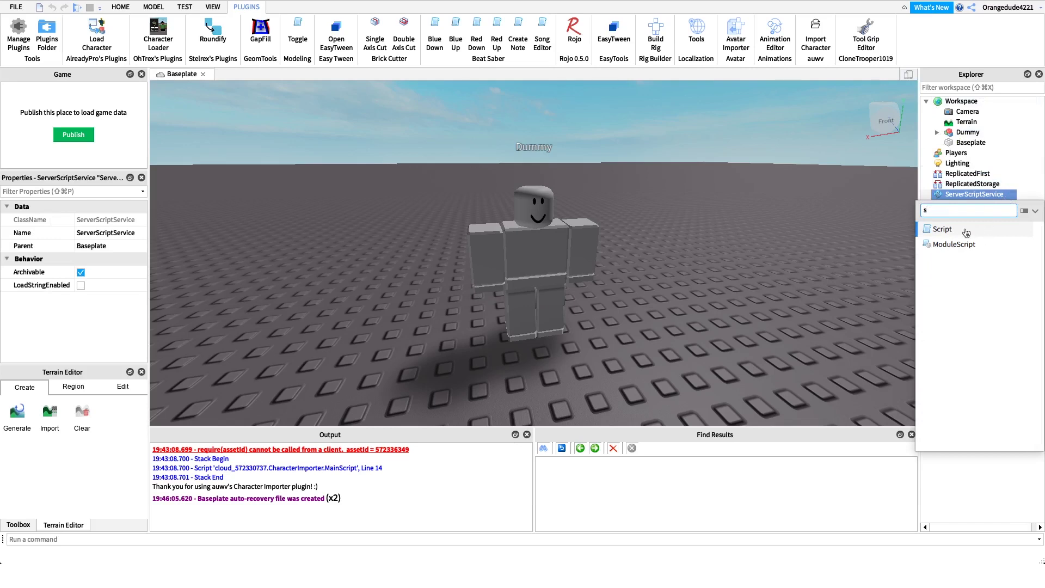
click(967, 234)
click(970, 208)
click(957, 206)
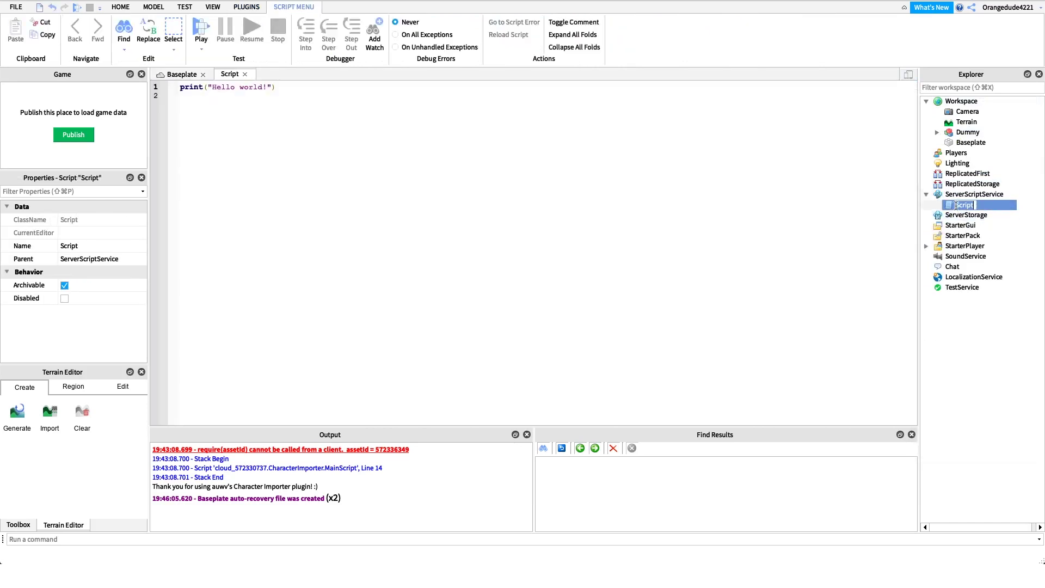
text(CustomJumpAnimation)
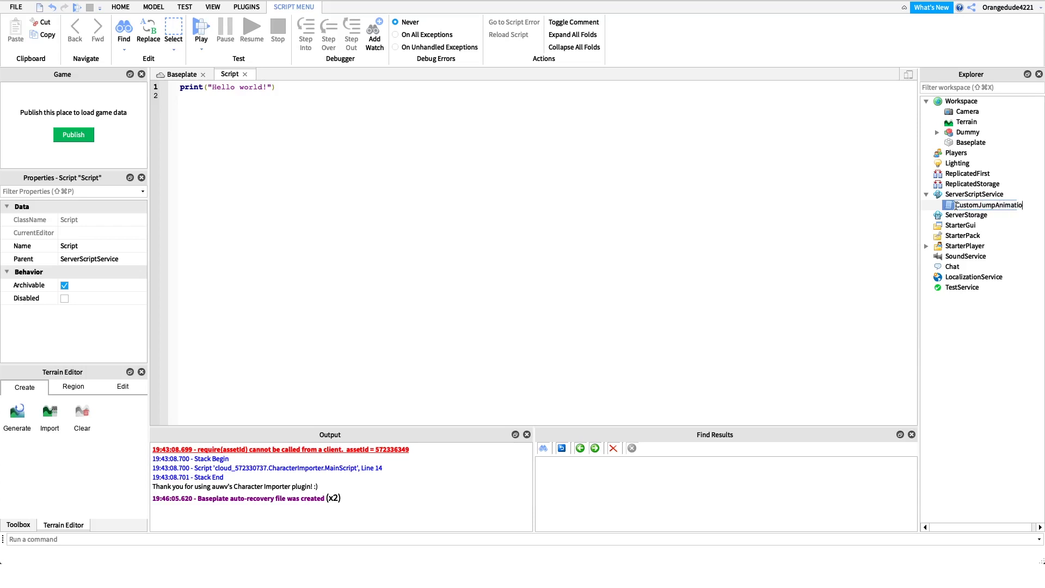
key(Return)
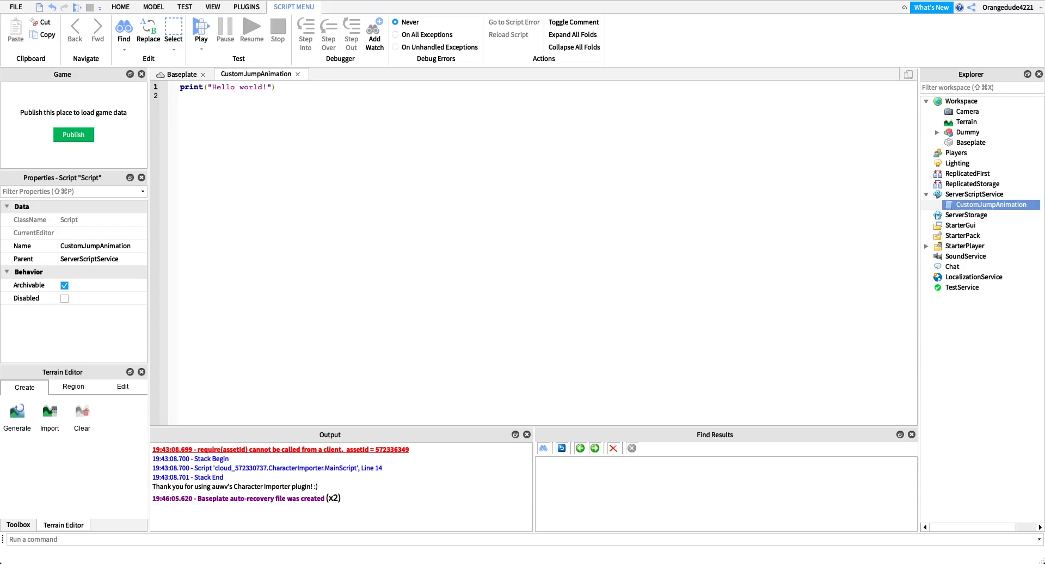
Replace the default code with a game.Players.PlayerAdded:Connect(function(Player) handler.
click(349, 301)
key(super+a)
key(BackSpace)
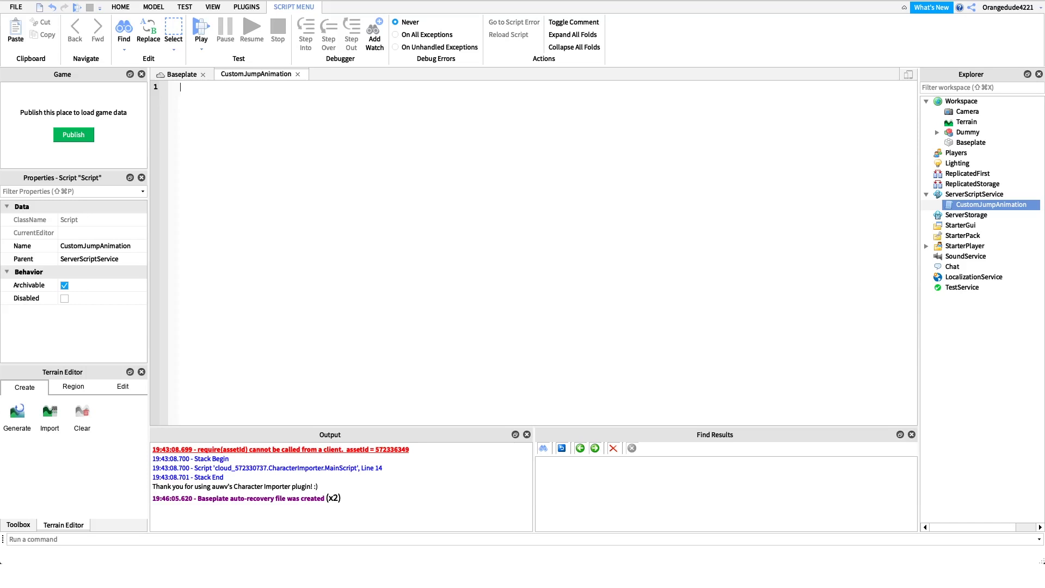
text(game)
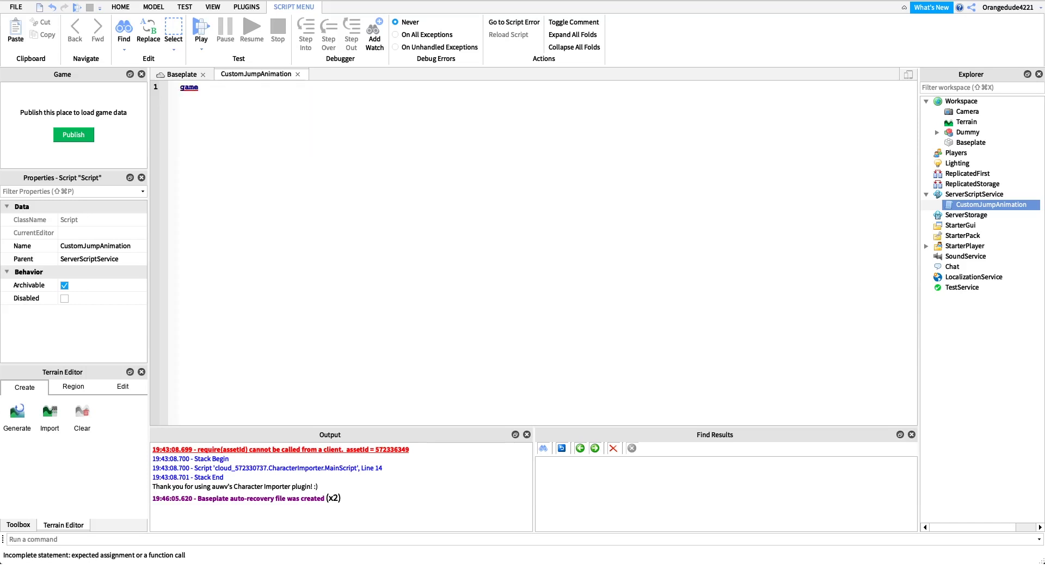
text(.Players.P)
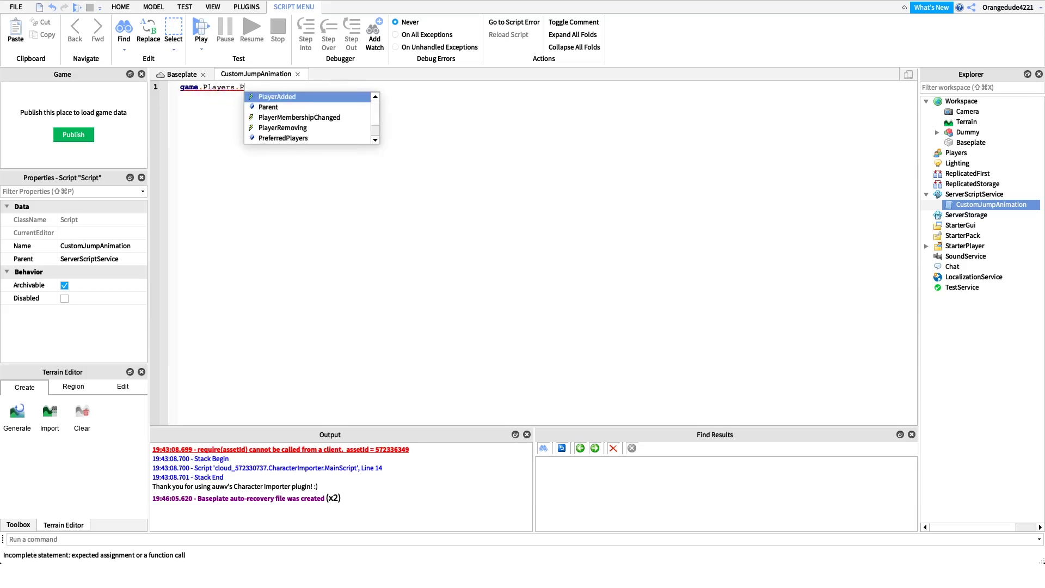
text(layerAdded:Connect(function()
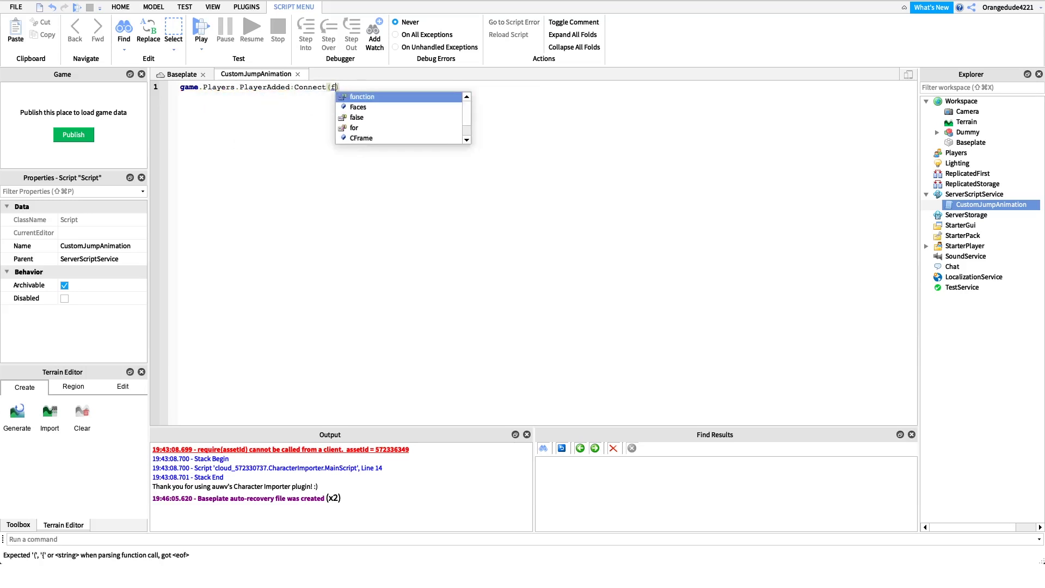
key(Return)
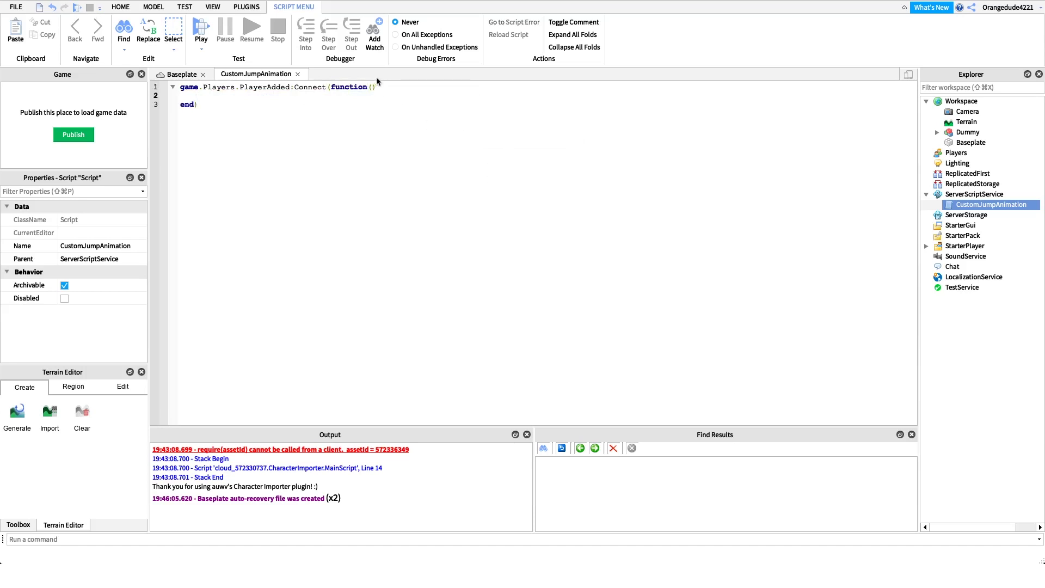
click(375, 88)
text(Player)
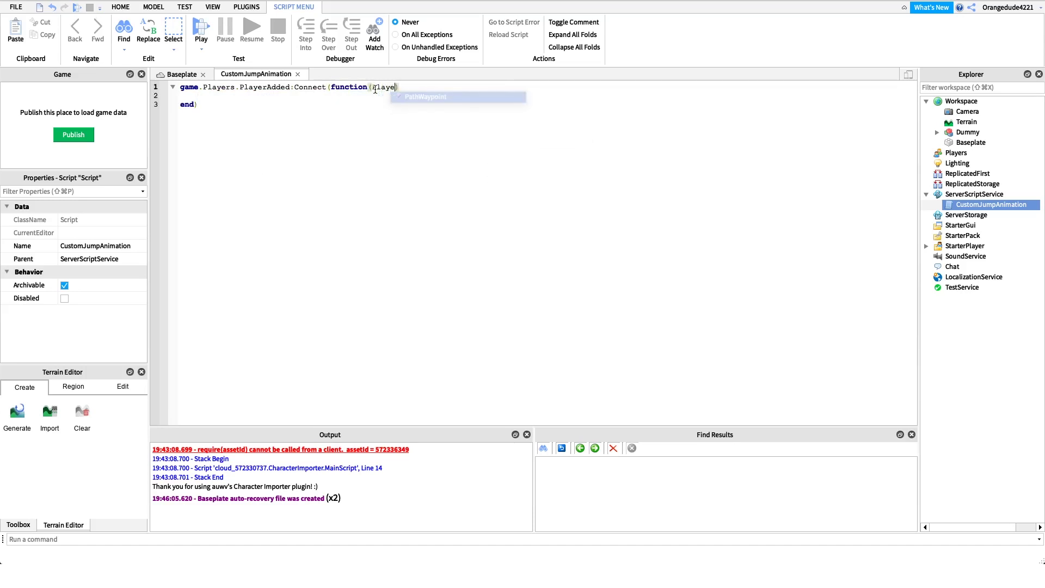
click(286, 116)
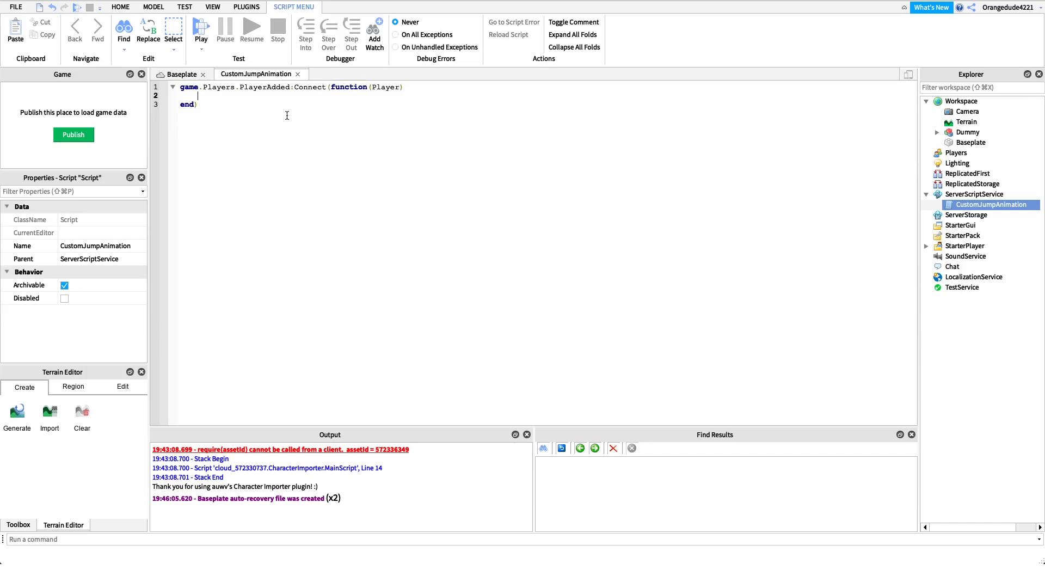
Add Player.CharacterAdded:Connect(function(Character) inside PlayerAdded with an empty body, then show the Baseplate scene.
text(Pl)
click(255, 106)
text(.Characte)
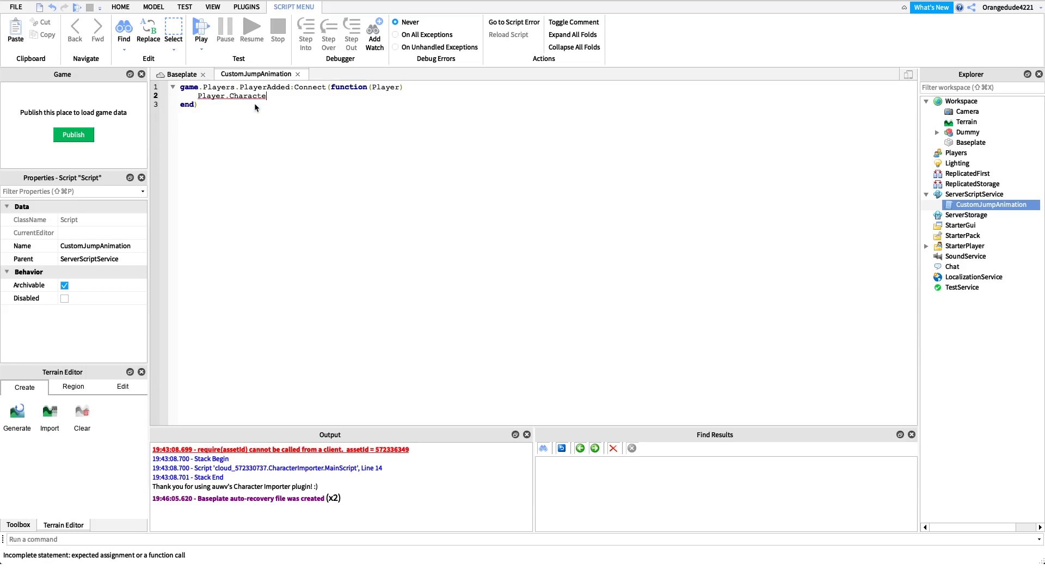
text(rAdded:C)
key(Return)
key(BackSpace)
text(o)
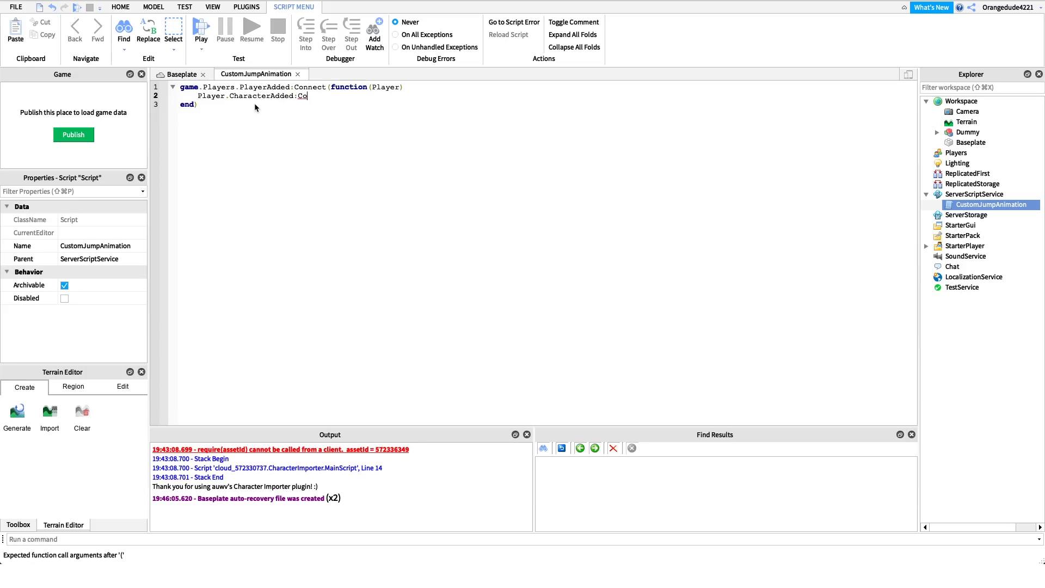
text(nnect(function(Cha)
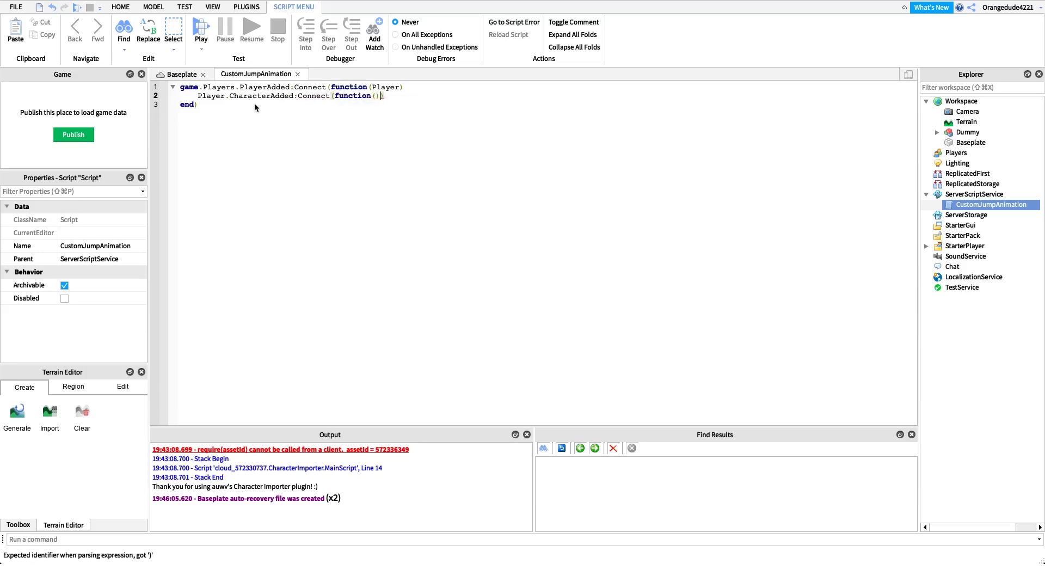
text(racter)
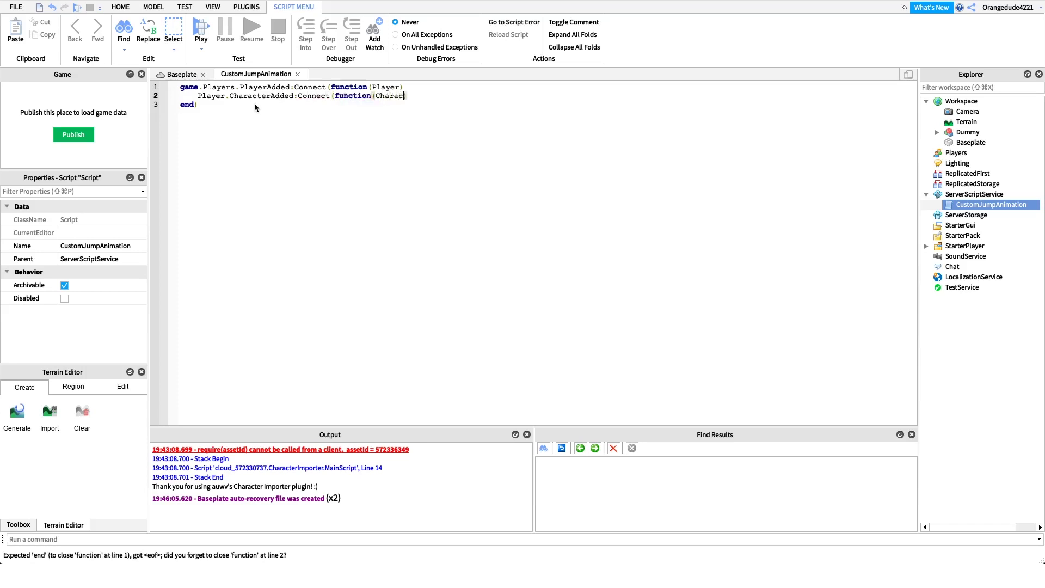
key(Return)
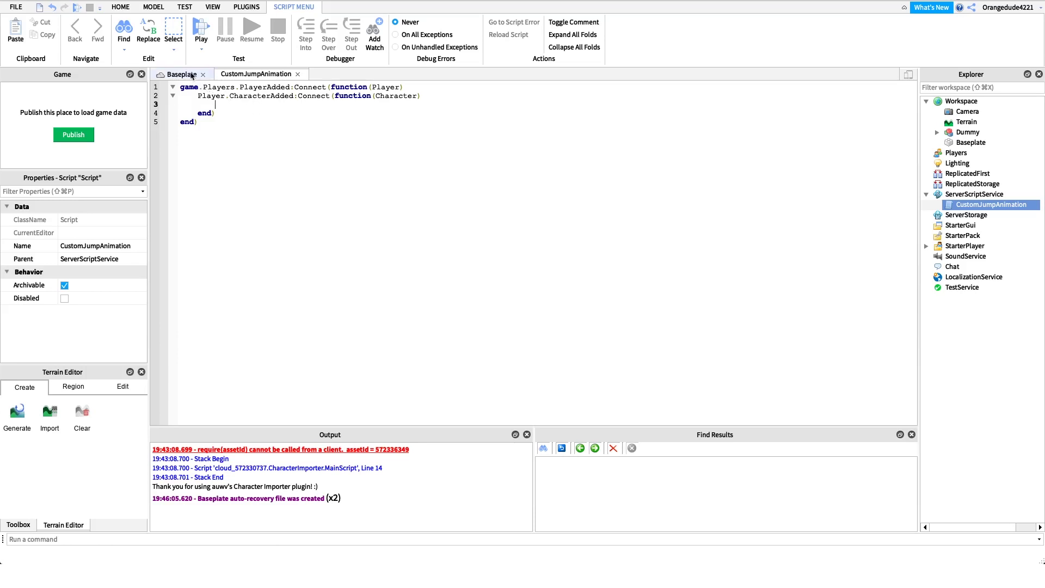
click(181, 74)
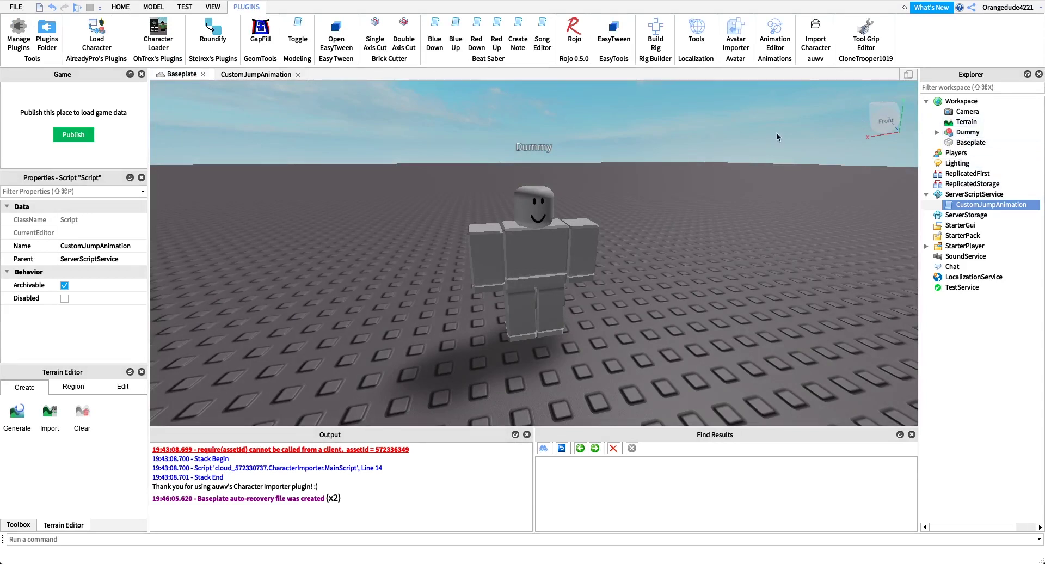
Back in the CustomJumpAnimation script, start line 3 with Character.Animate.jump.
click(255, 74)
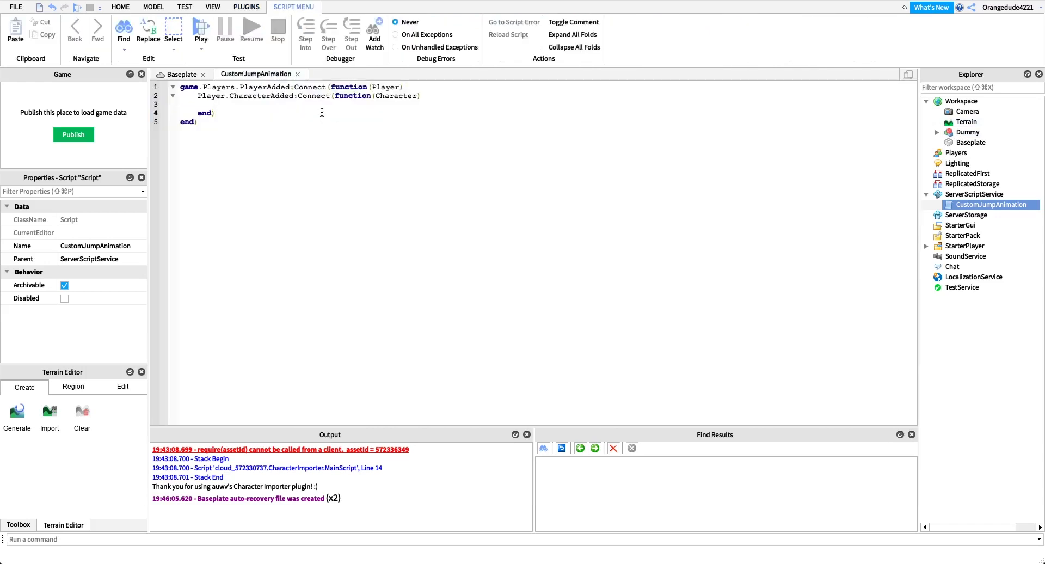
key(Up)
text(Character..)
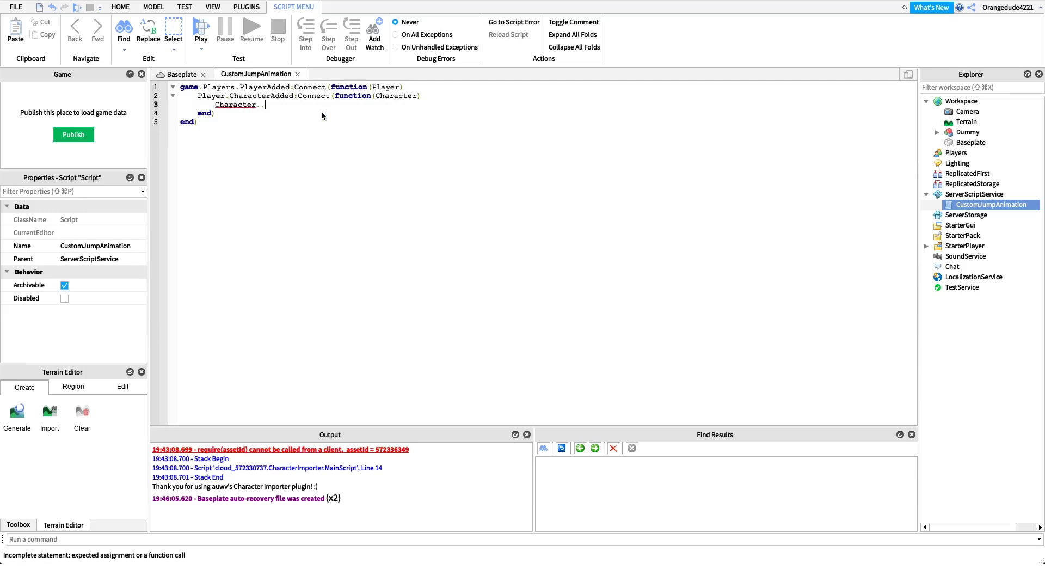
key(BackSpace)
text(Animatr)
text(.)
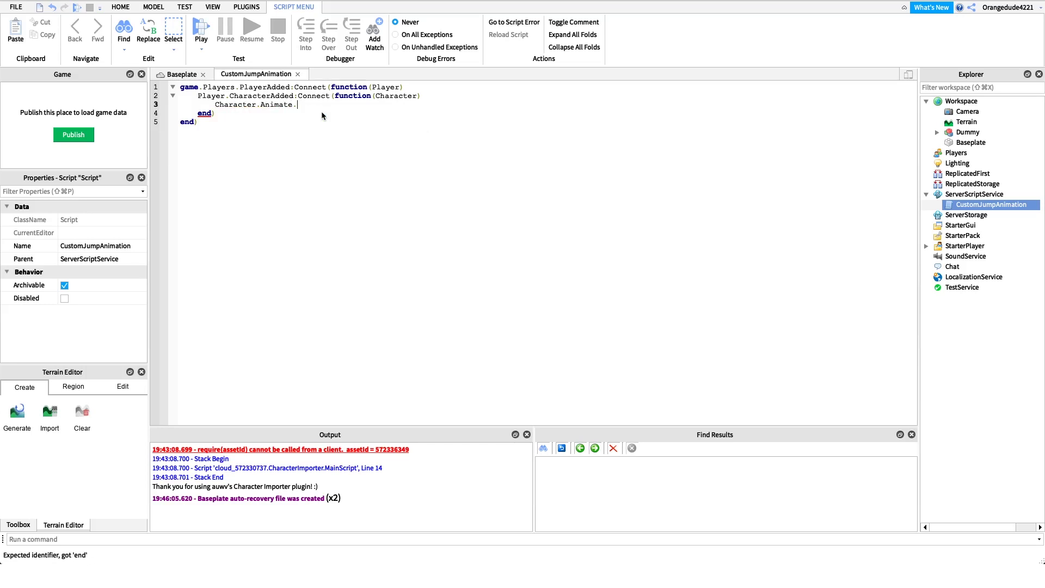
text(jum)
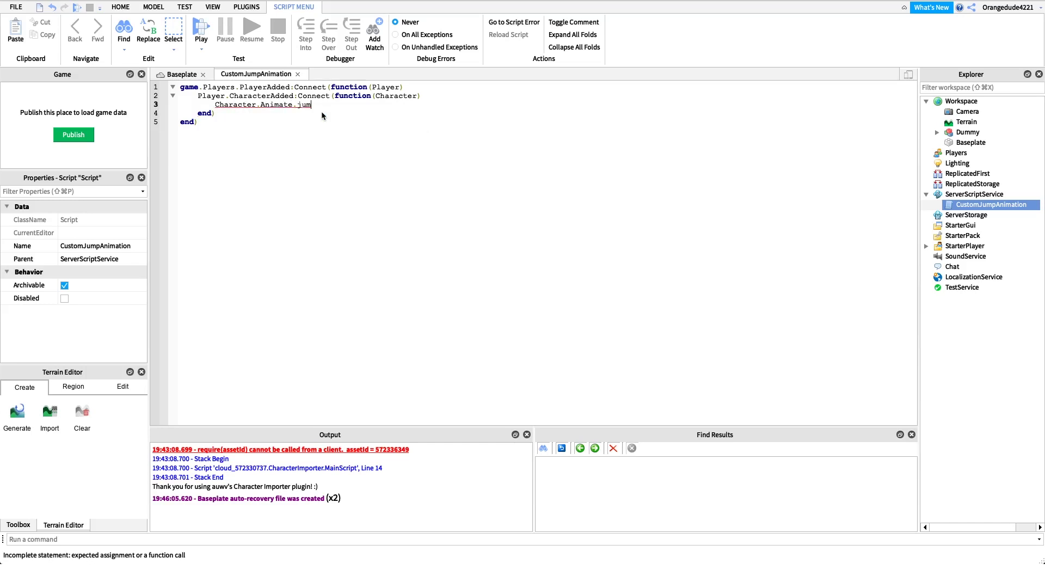
text(p.)
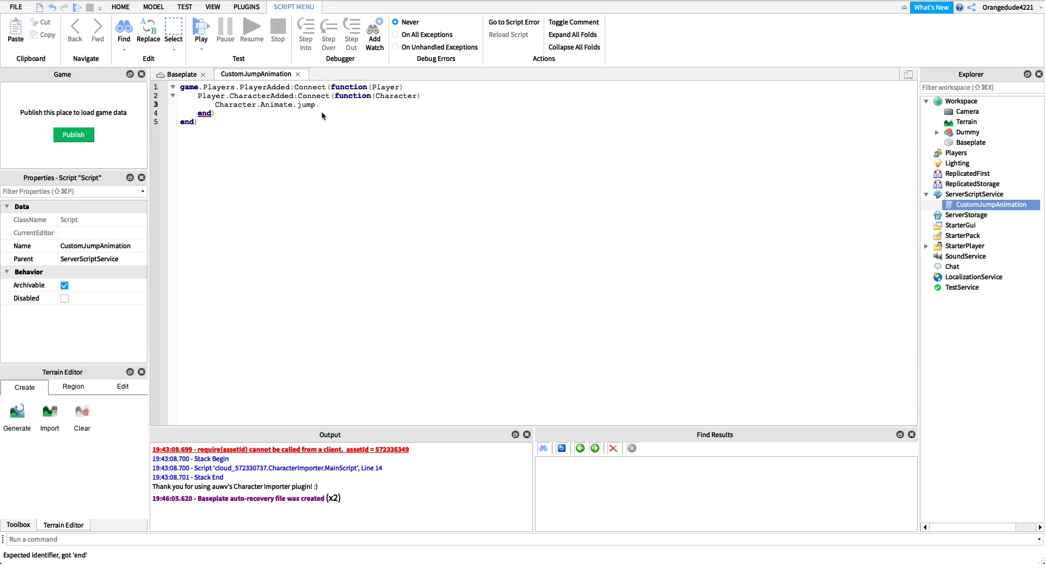
click(1034, 205)
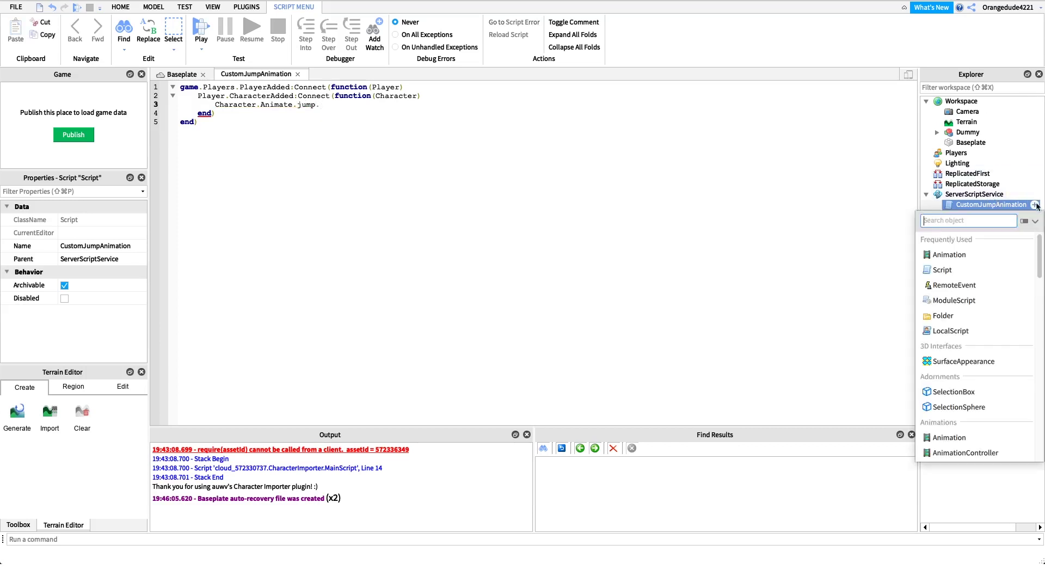
text(StringValue)
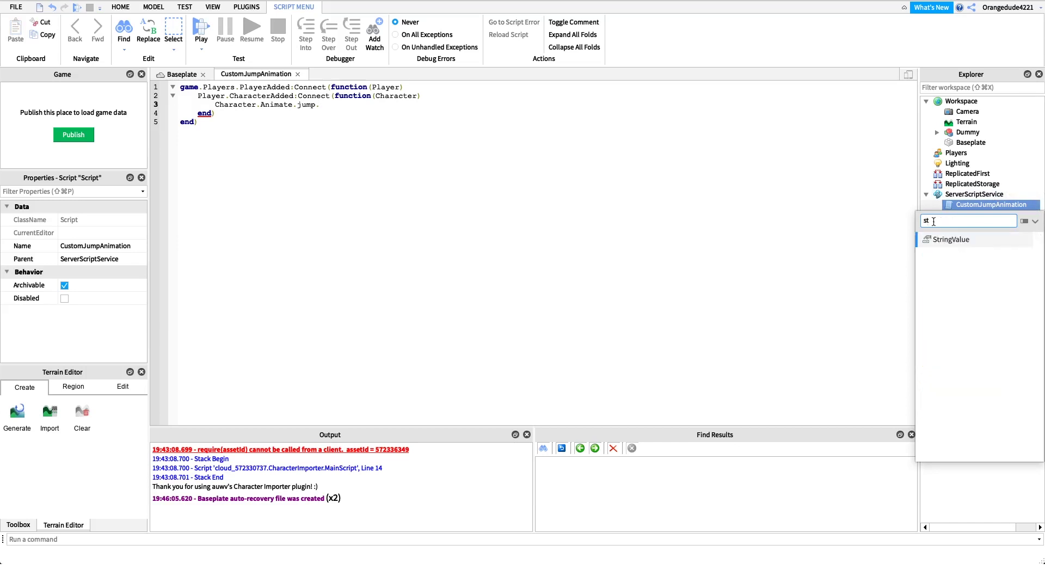
click(974, 238)
click(992, 215)
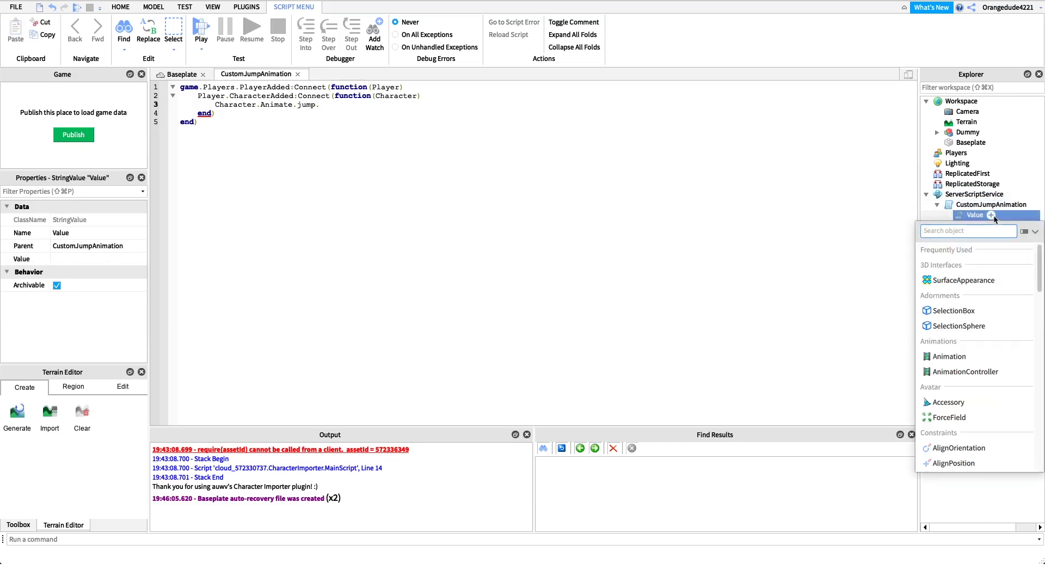
text(an)
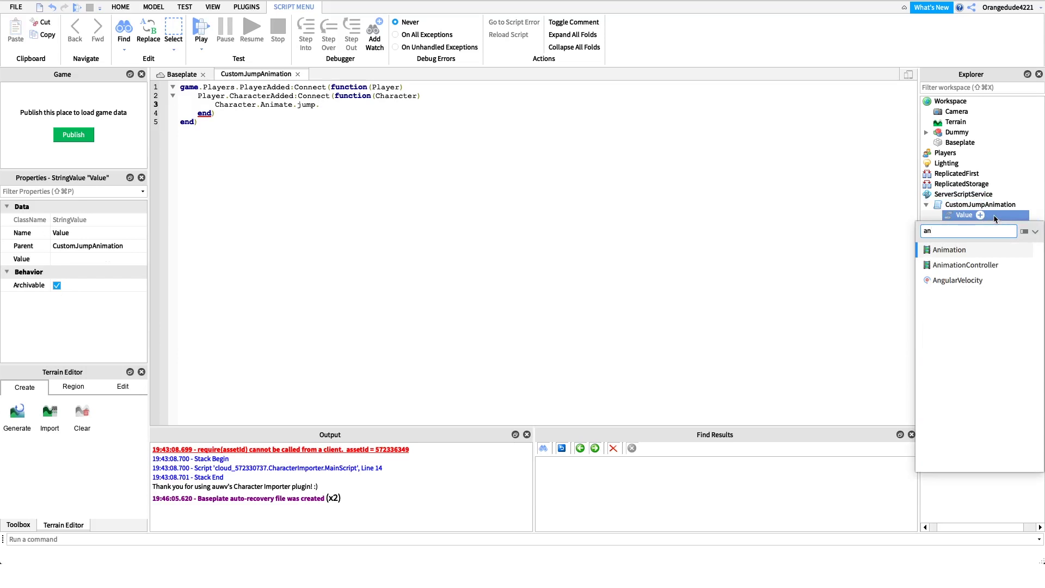
click(982, 251)
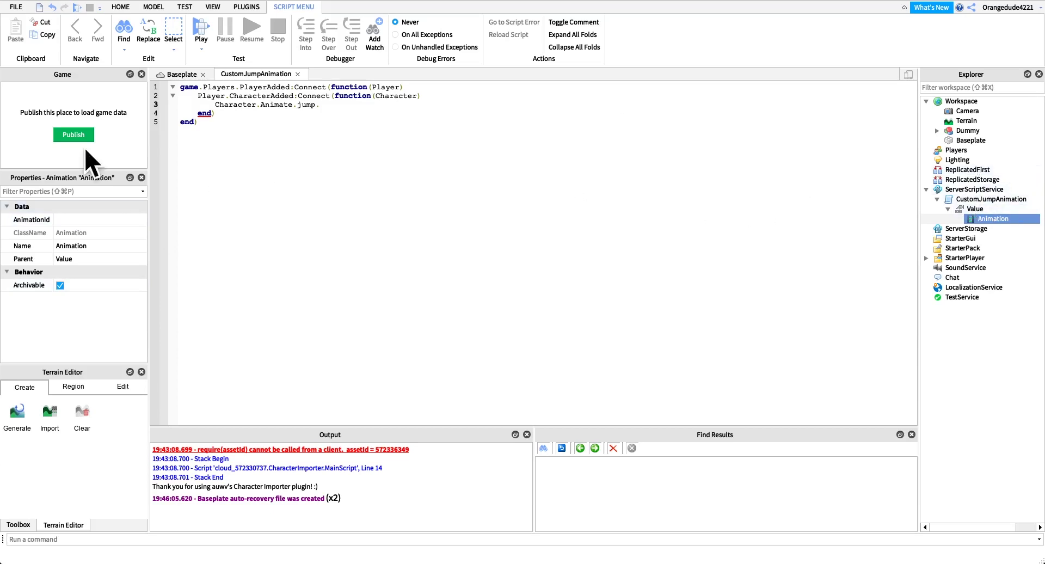
click(975, 208)
key(Delete)
click(428, 125)
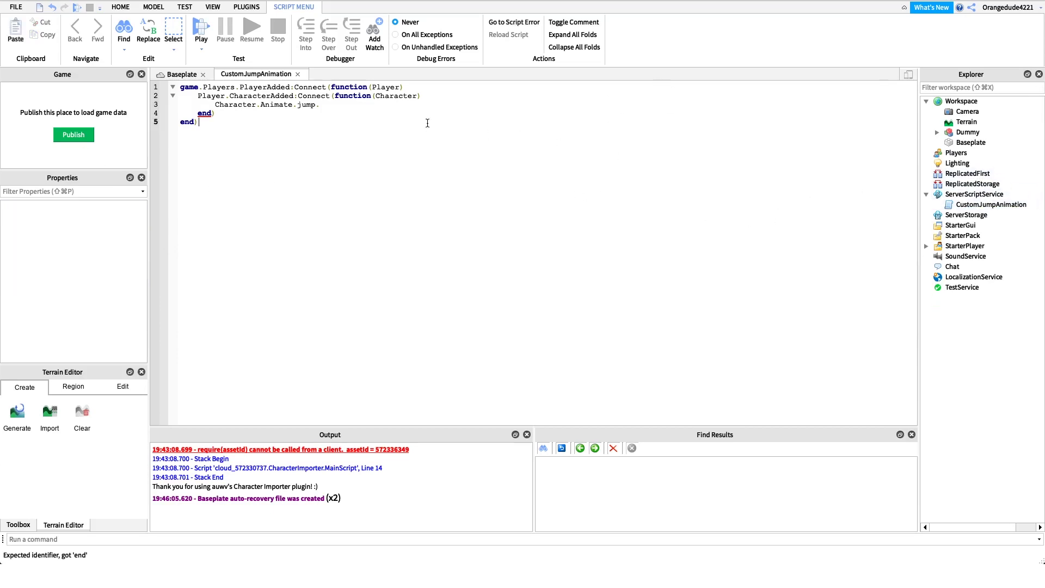
Extend line 3 with JumpAnim.AnimationId = " and paste the animation's asset ID.
click(406, 109)
text(JumpAnim)
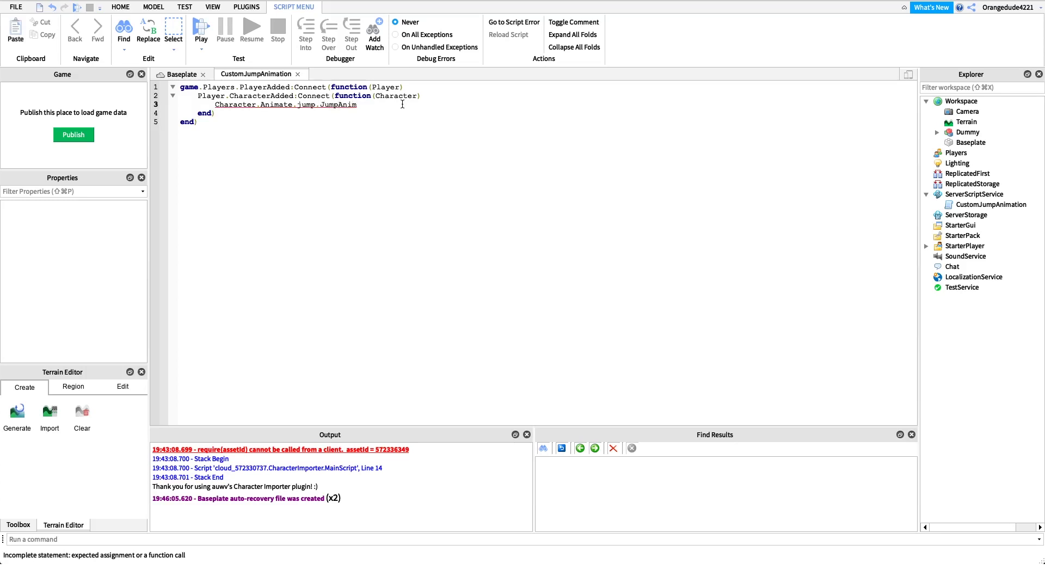
text(.AnimationId = ")
key(super+v)
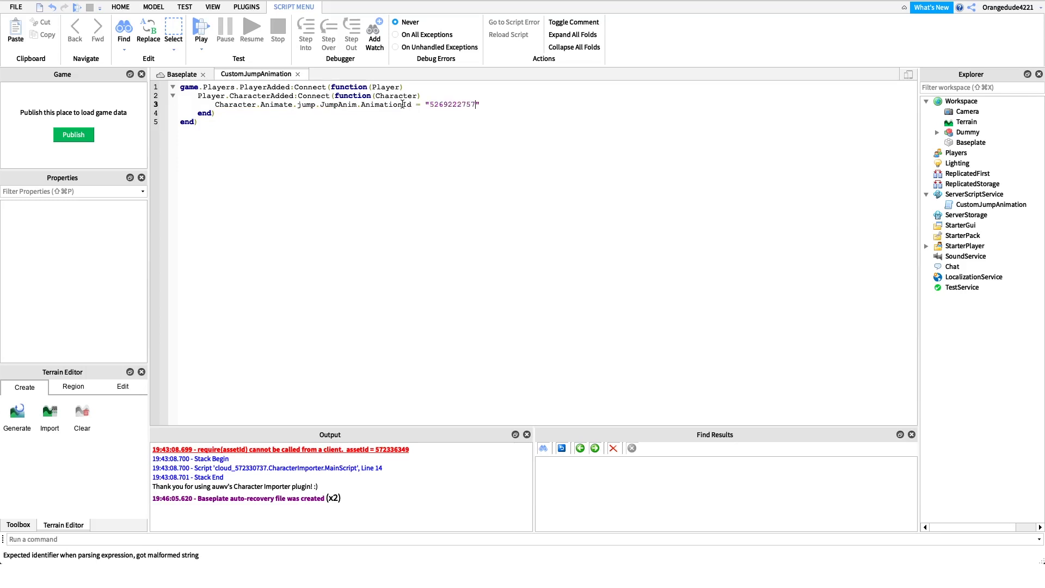
click(431, 105)
text(rbxassetid)
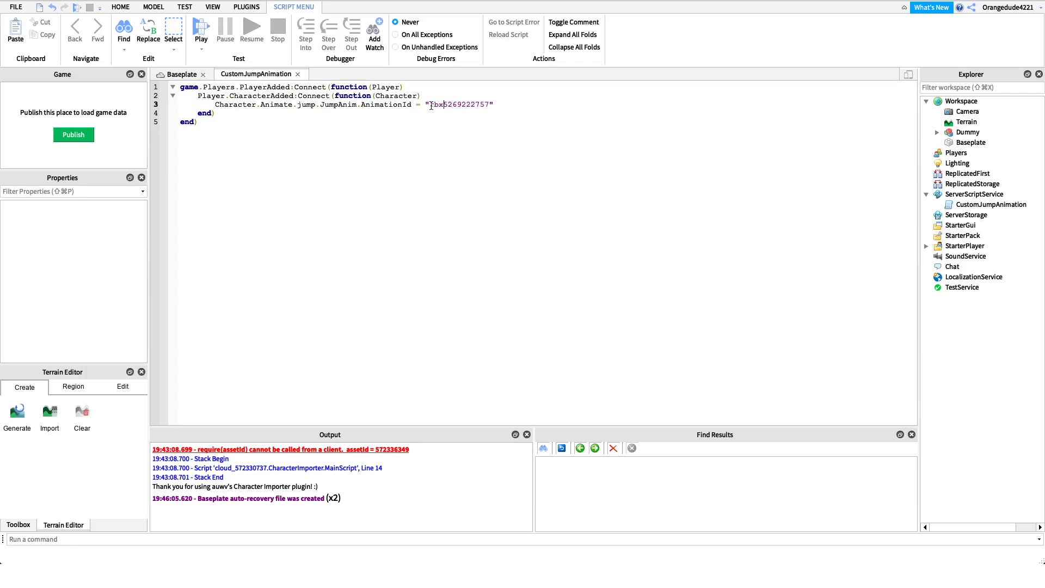
text(://)
double_click(509, 105)
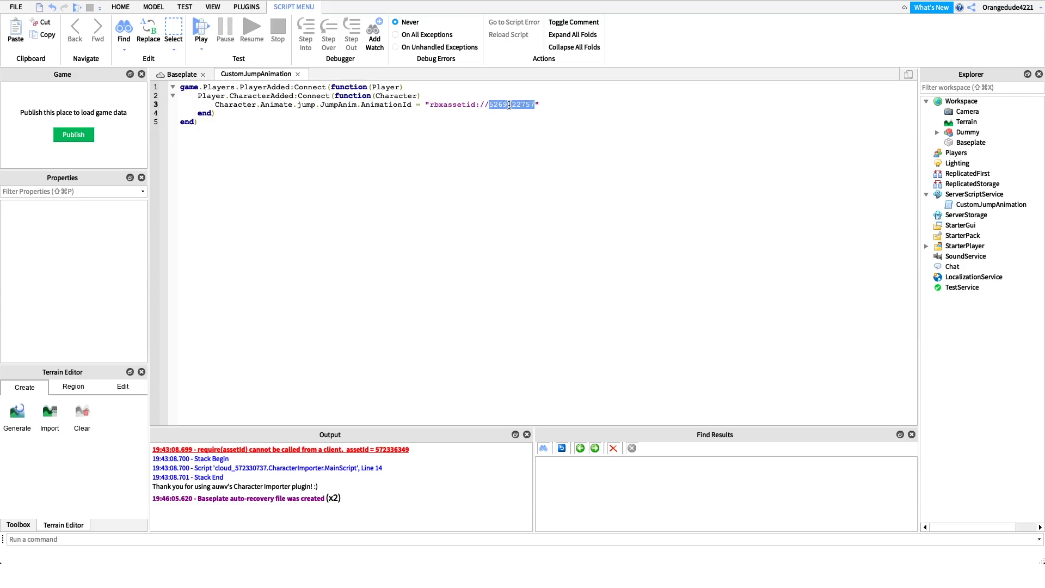
click(432, 105)
drag(433, 104, 481, 105)
click(489, 107)
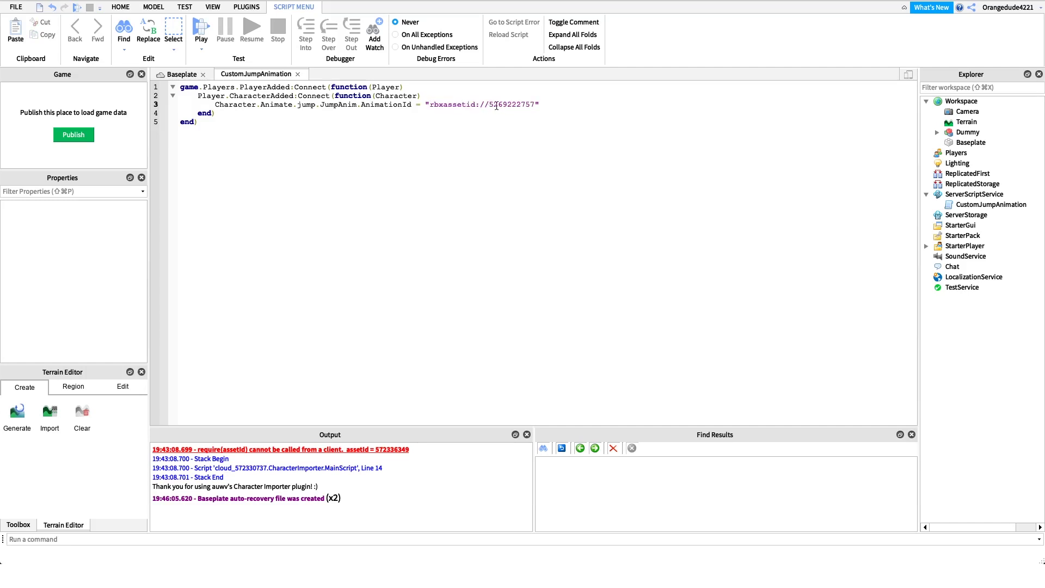
double_click(497, 105)
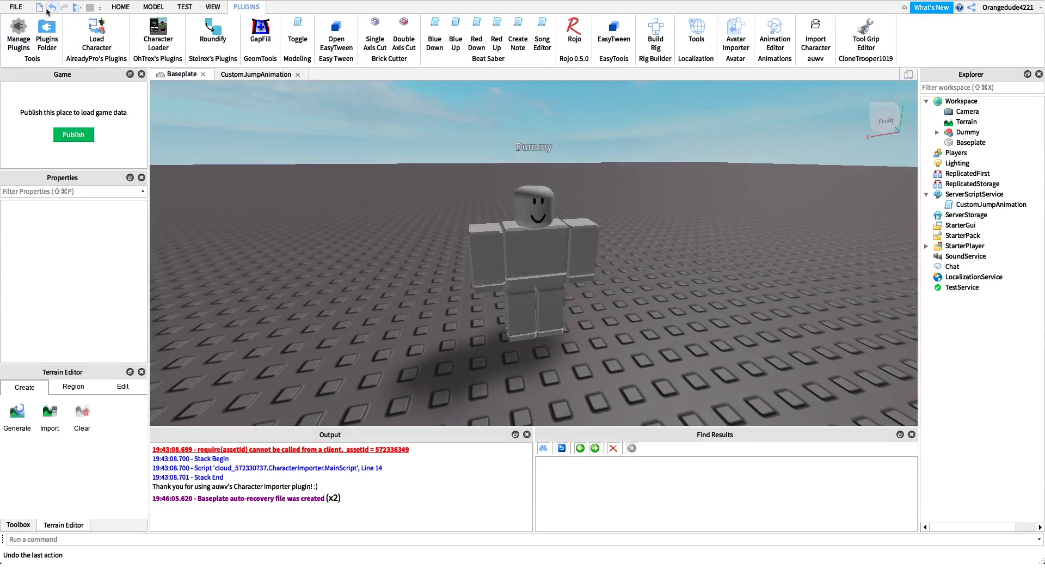
Play-test the place and swing the camera around the avatar beside the Dummy.
click(75, 7)
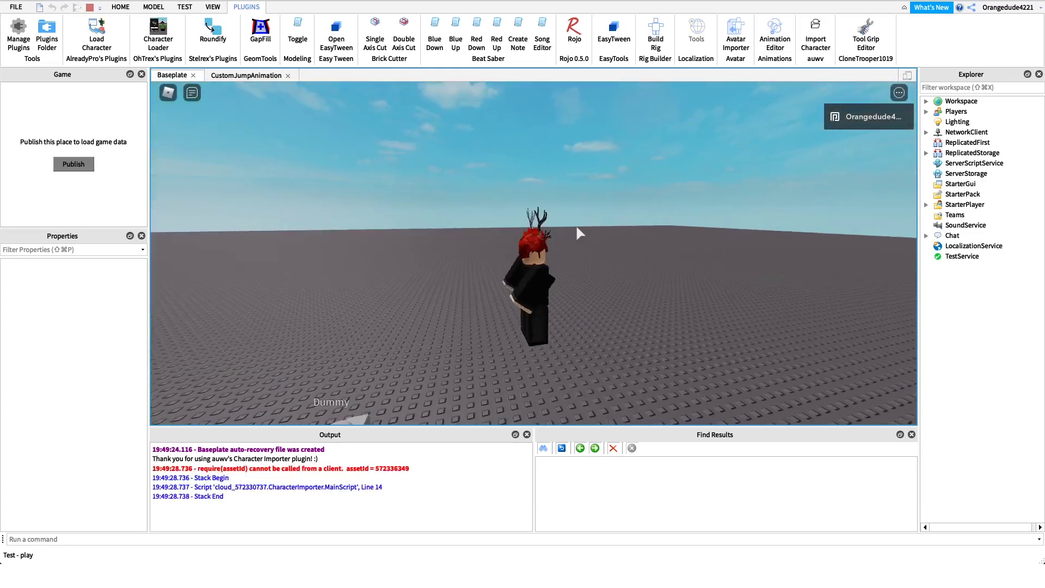
right_drag(576, 225, 576, 224)
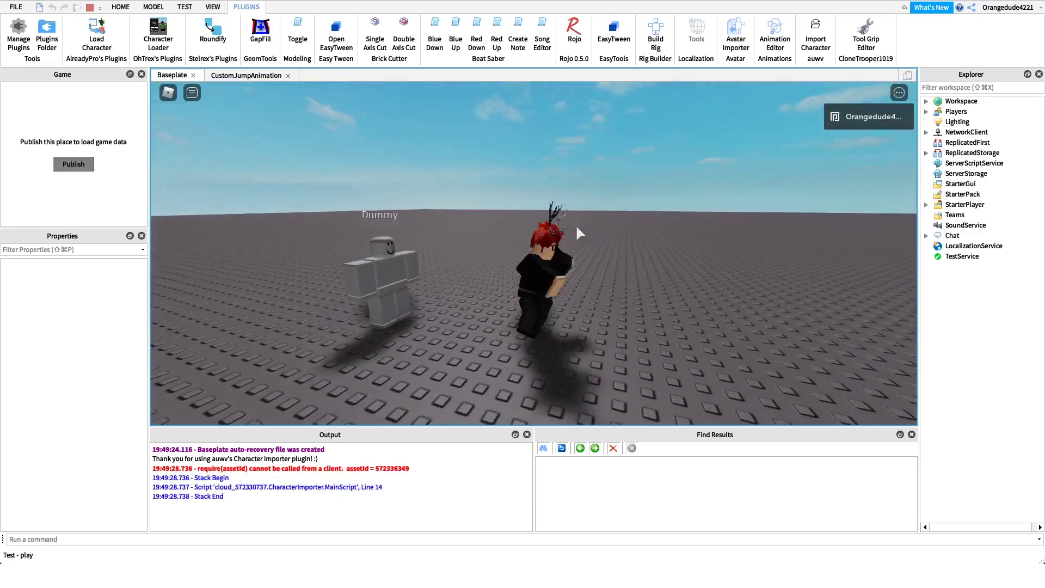